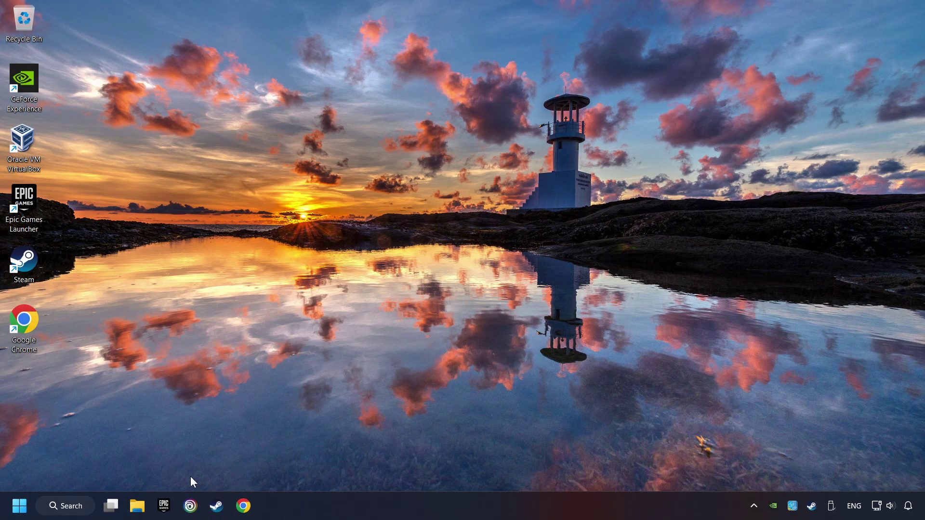
Step: Launch Device Manager from search, expand Display adapters and select the NVIDIA GeForce GTX 1050 Ti
click(77, 506)
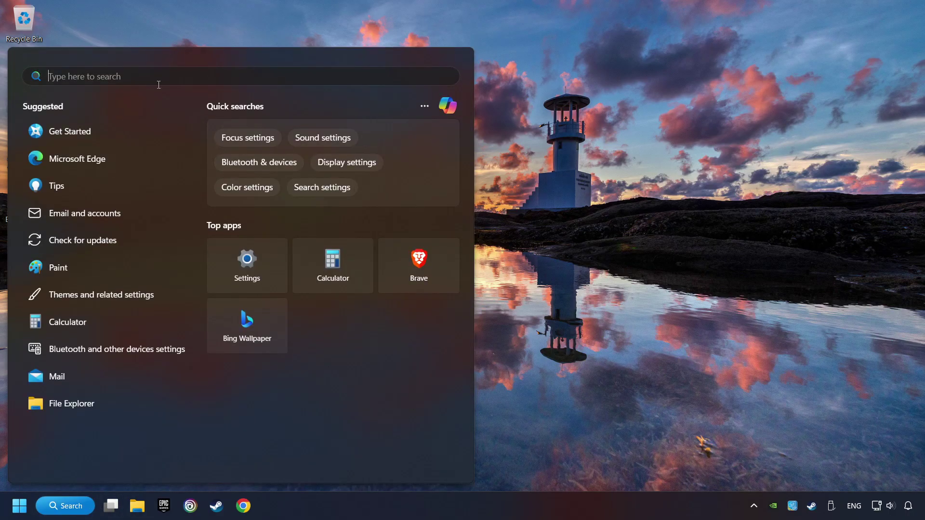
text(device m)
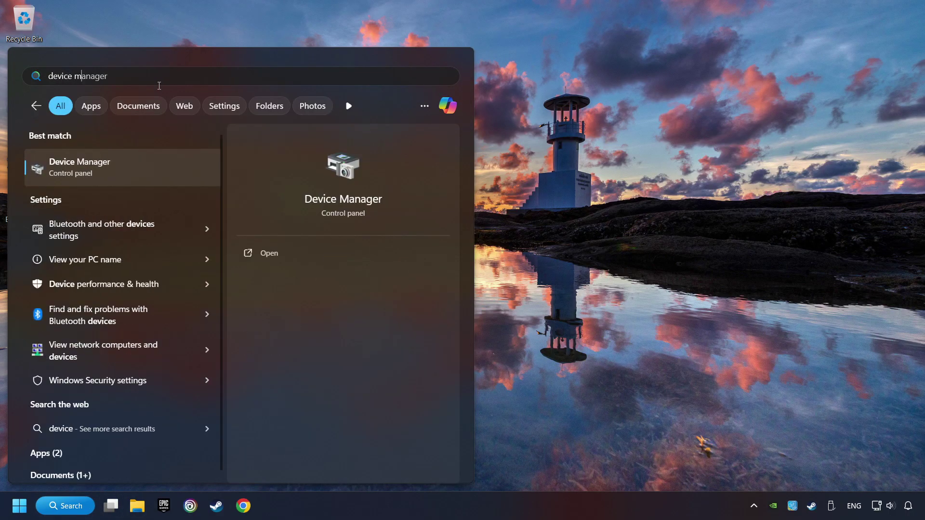
text(anager)
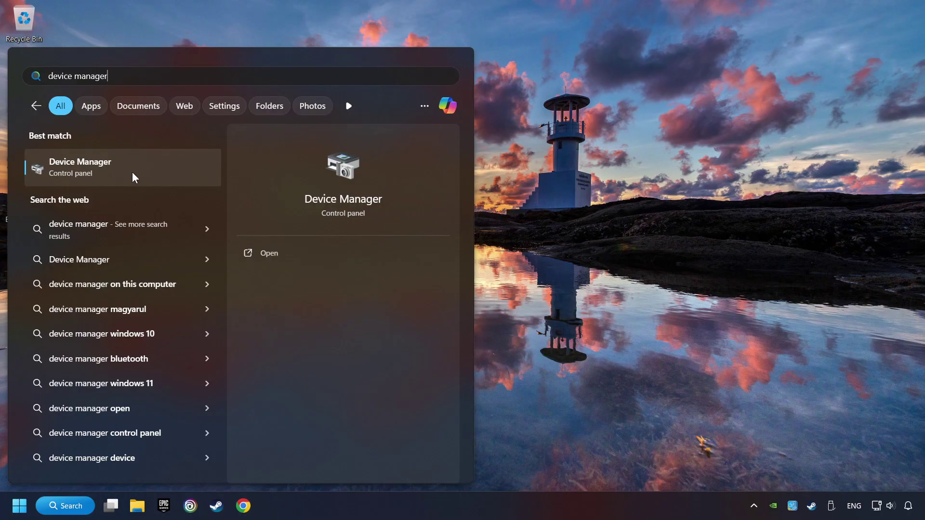
click(173, 169)
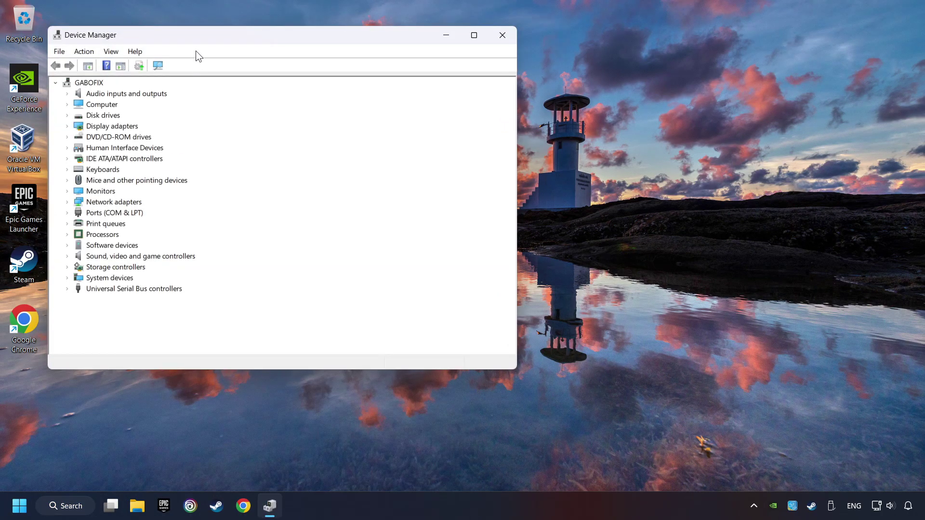
drag(202, 36, 367, 93)
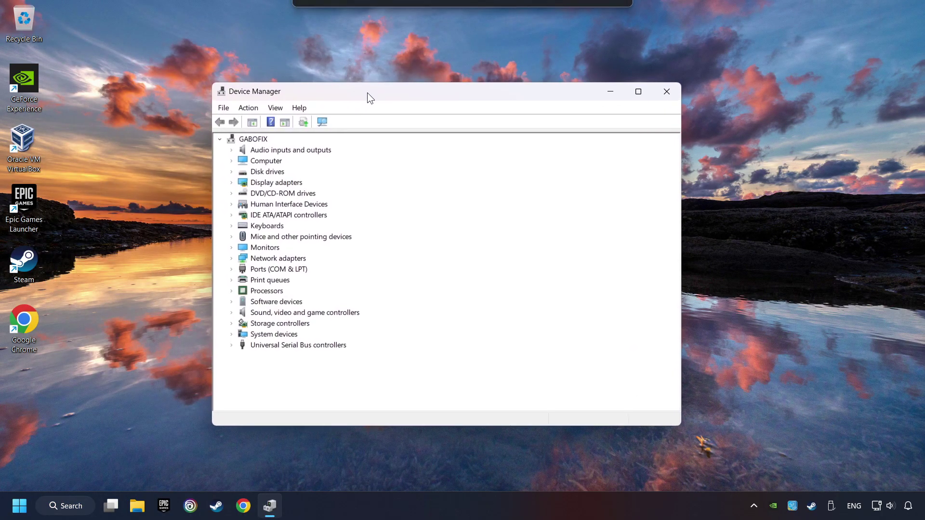
click(245, 183)
click(231, 183)
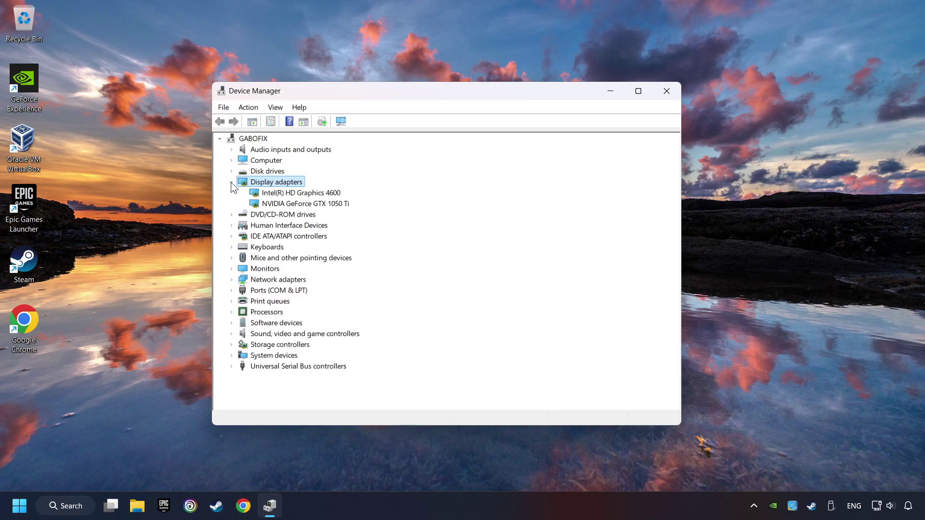
click(269, 204)
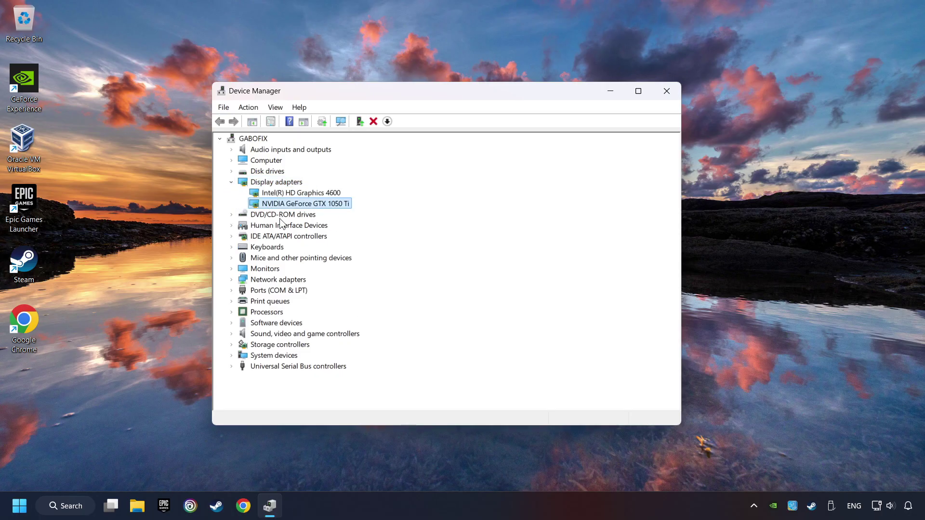
Step: Search automatically for a GTX 1050 Ti driver update, which reports the best driver is already installed
right_click(296, 204)
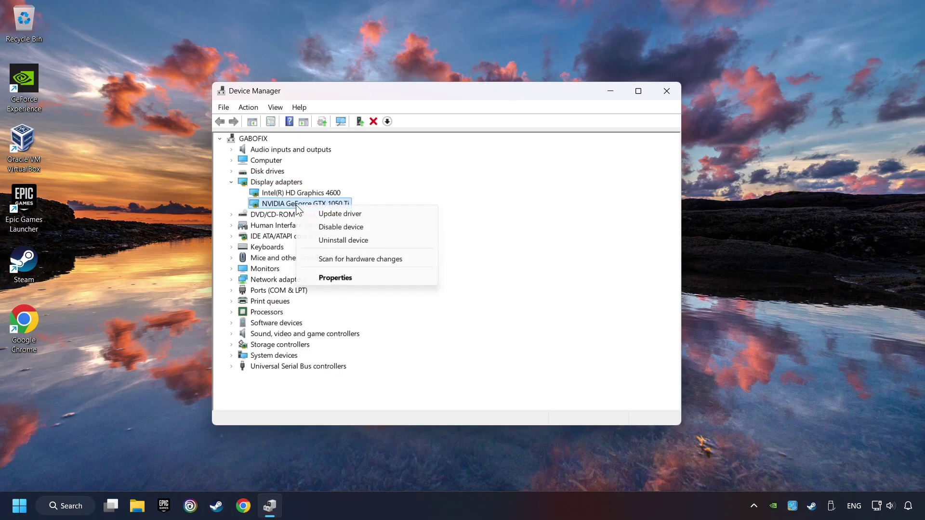
click(370, 216)
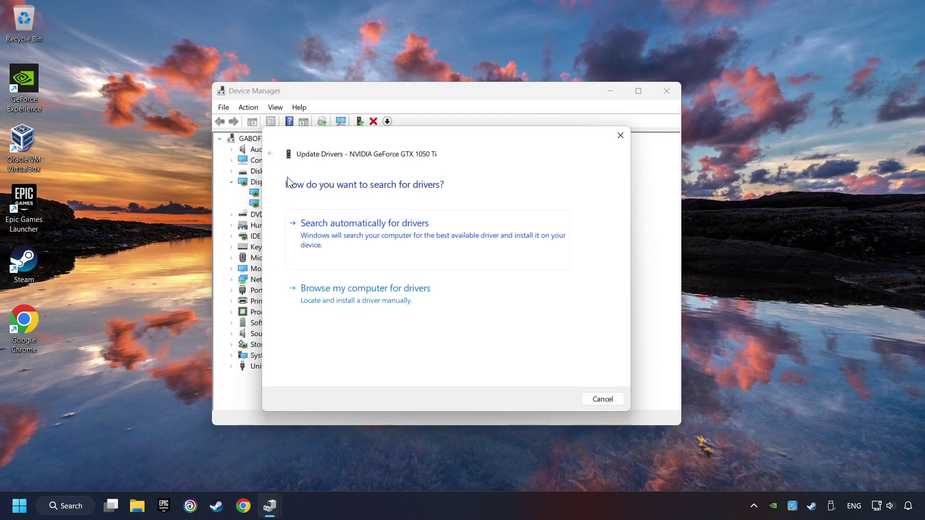
click(385, 227)
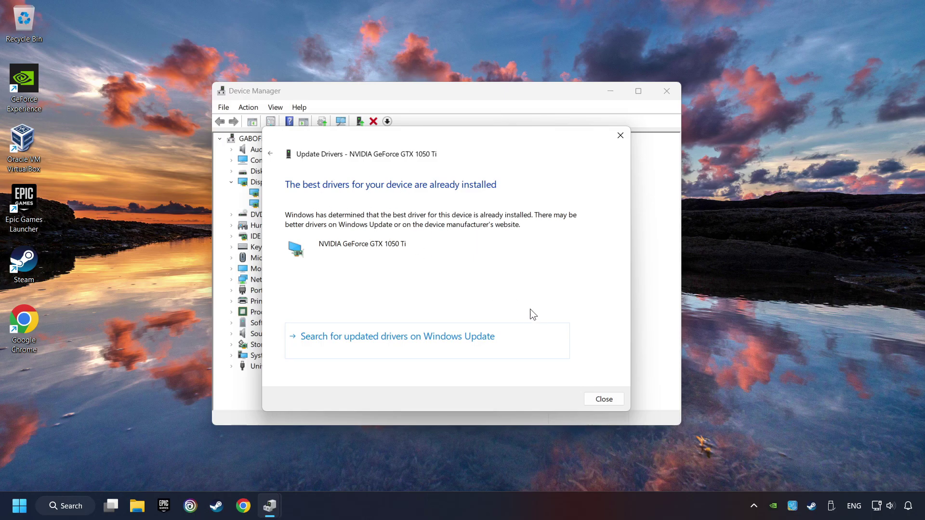
click(603, 399)
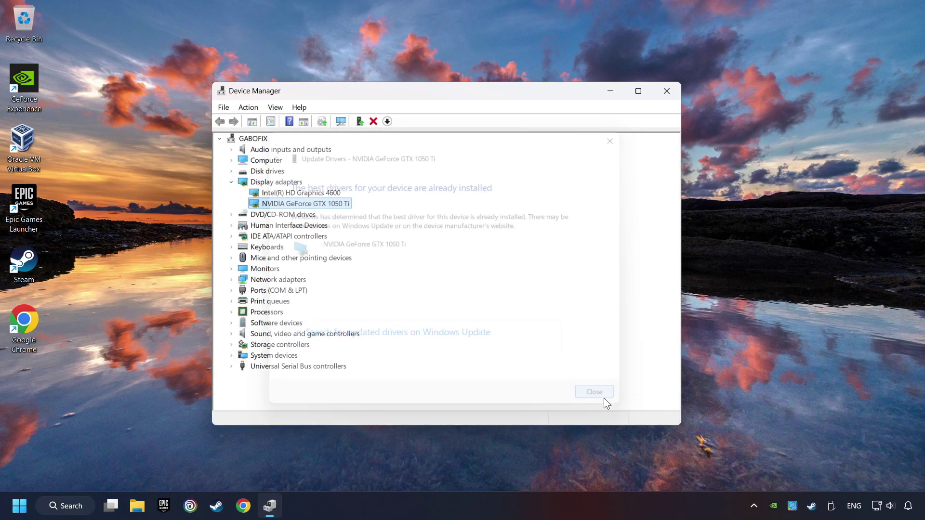
Step: Close Device Manager and search Google for 'nvidia geforce driver download'
click(668, 94)
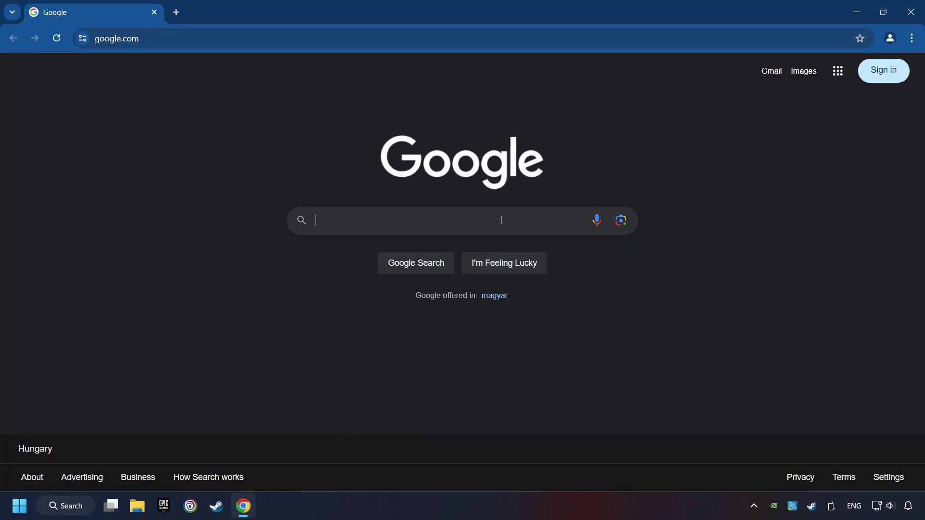
text(nvidia g)
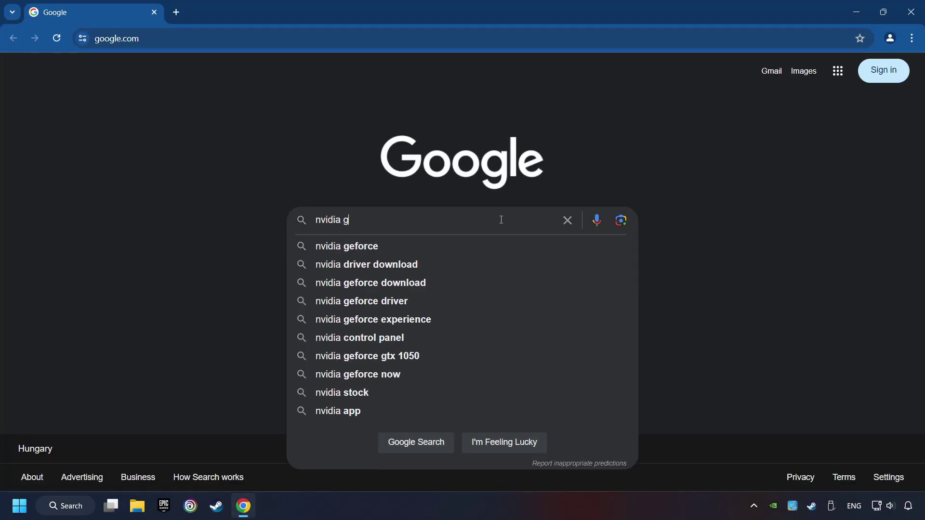
text(eforce d)
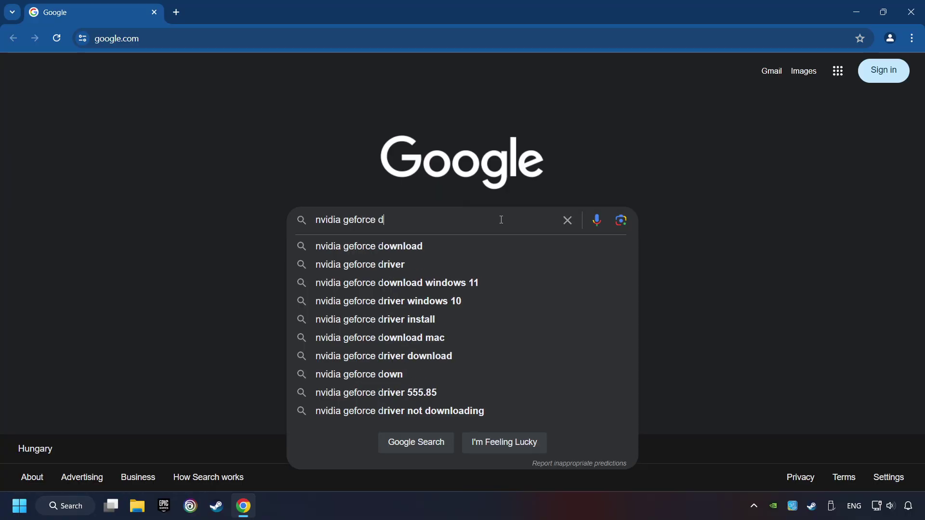
text(river download)
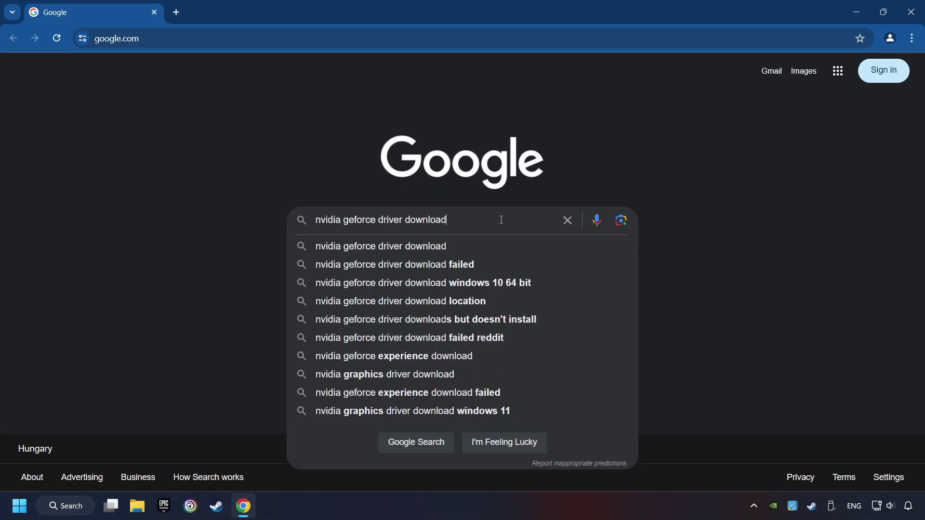
key(Return)
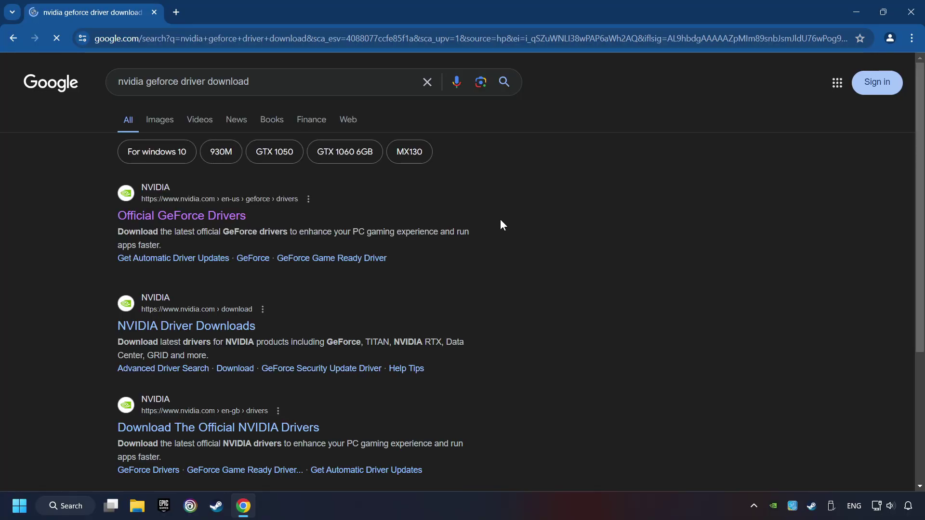
Step: Download GeForce_Experience_v3.28.0.417.exe from NVIDIA's Official GeForce Drivers page and run the installer
click(193, 215)
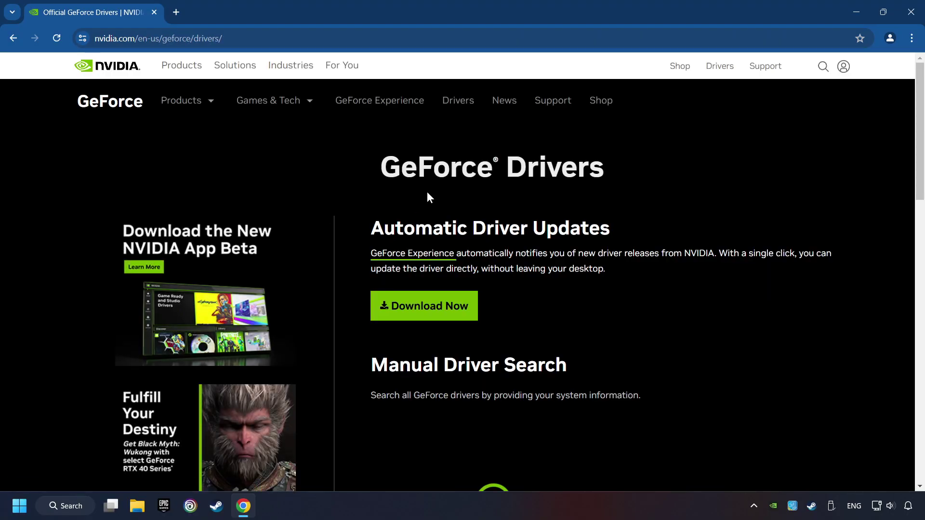
click(432, 313)
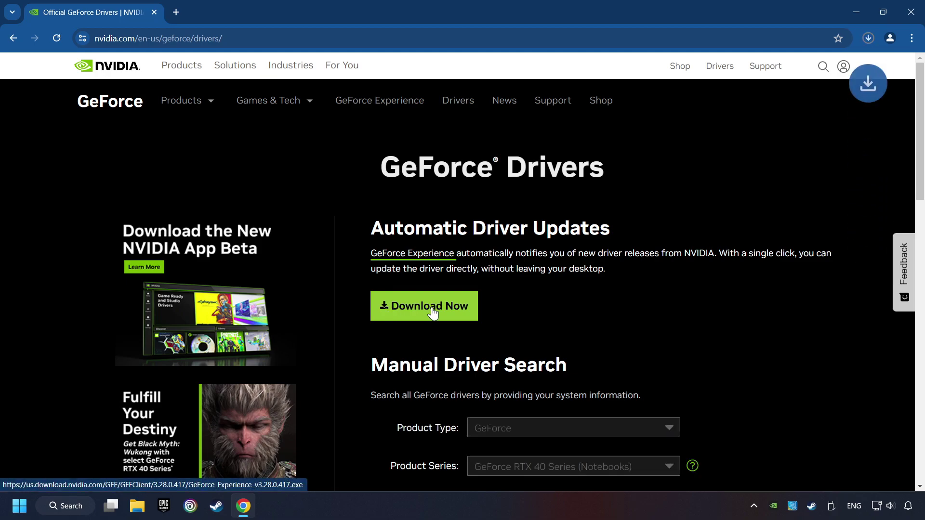
click(868, 39)
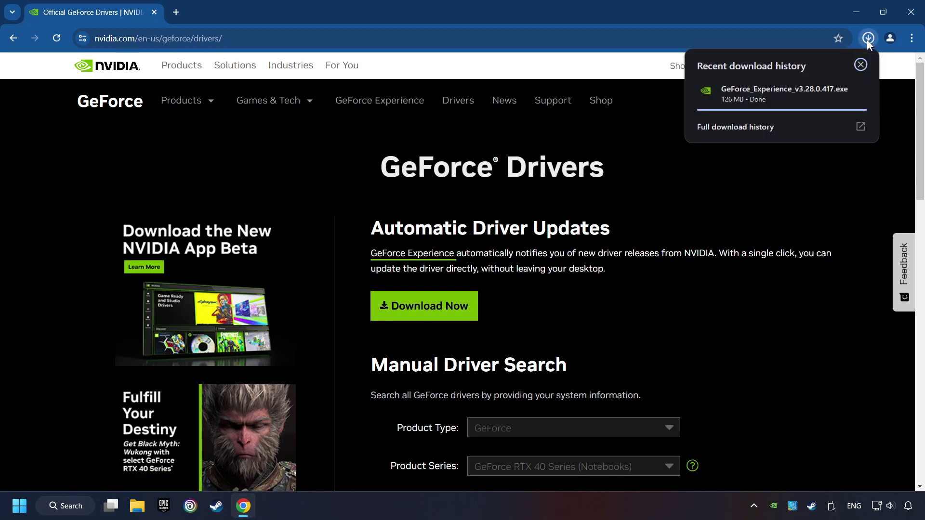
click(782, 94)
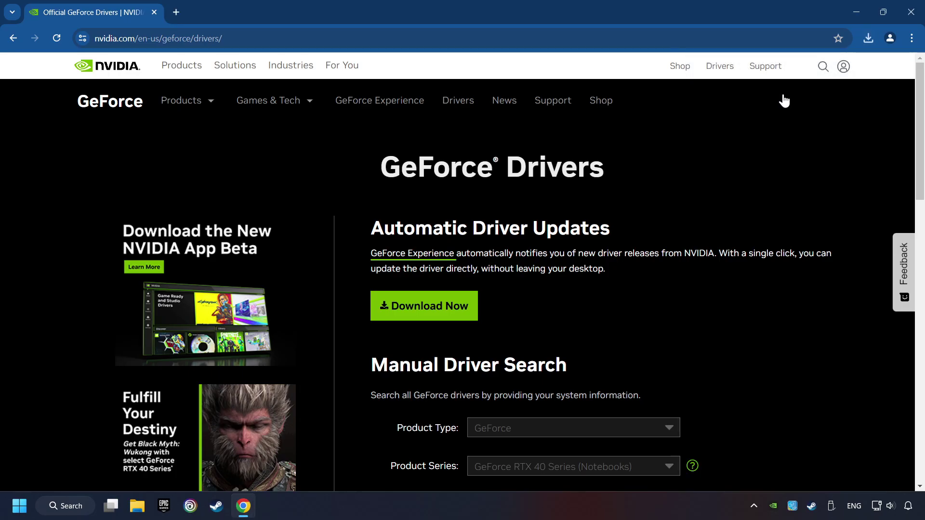
key(super+d)
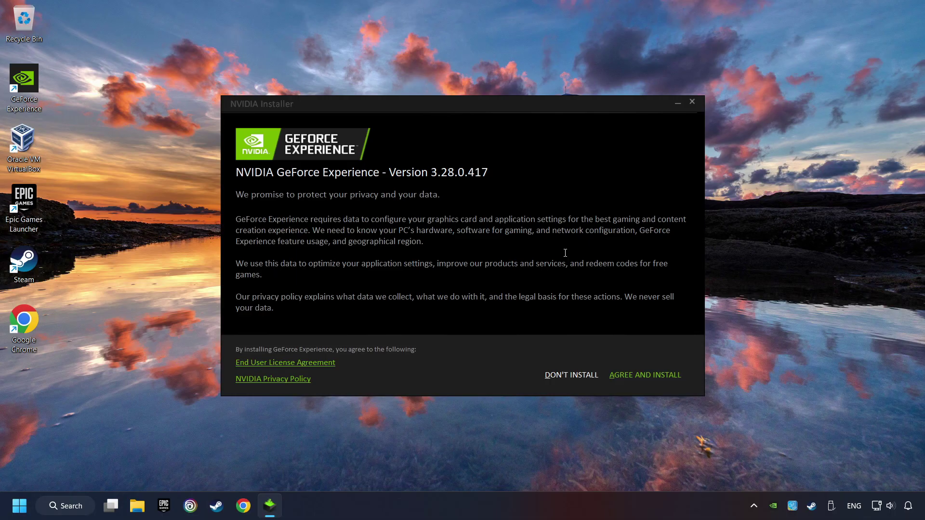
Step: Agree to the terms and install GeForce Experience 3.28.0.417
click(656, 373)
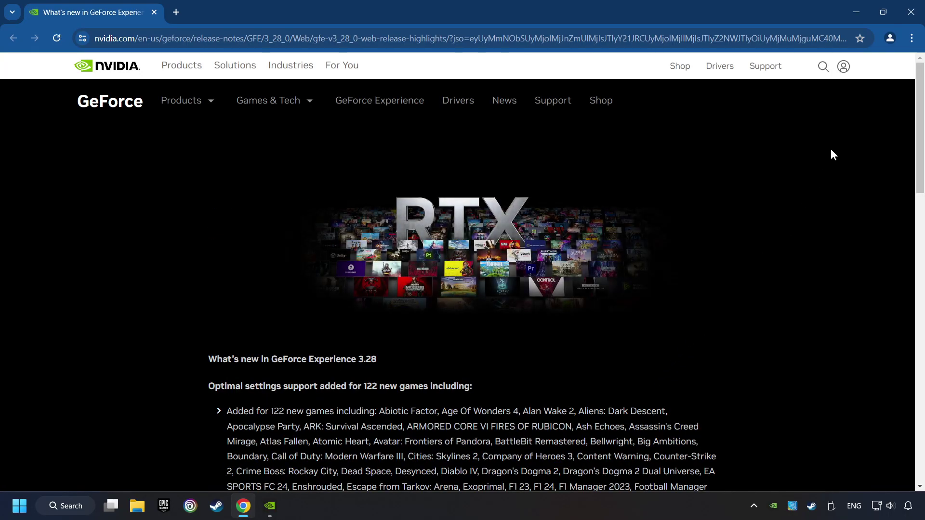
Step: Close the release notes, confirm Game Ready Driver 556.12 is current in GeForce Experience, then exit
click(911, 12)
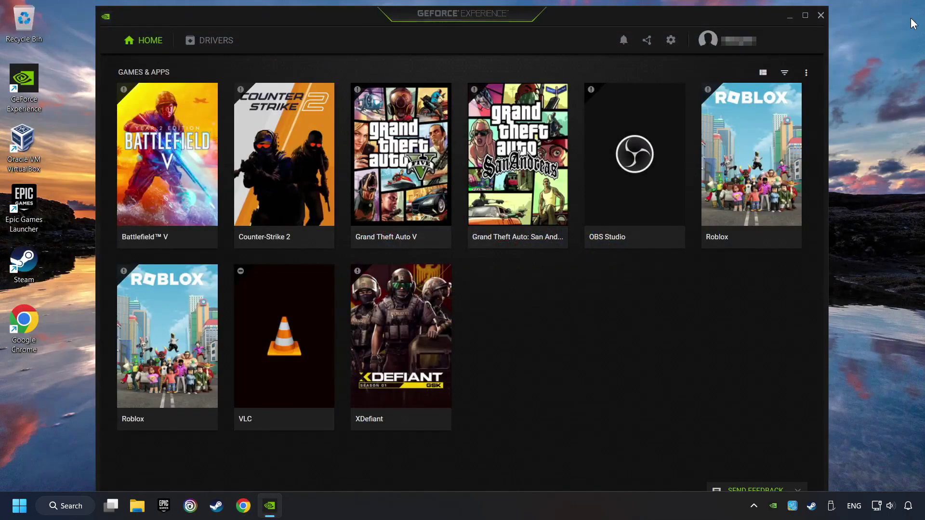
click(216, 47)
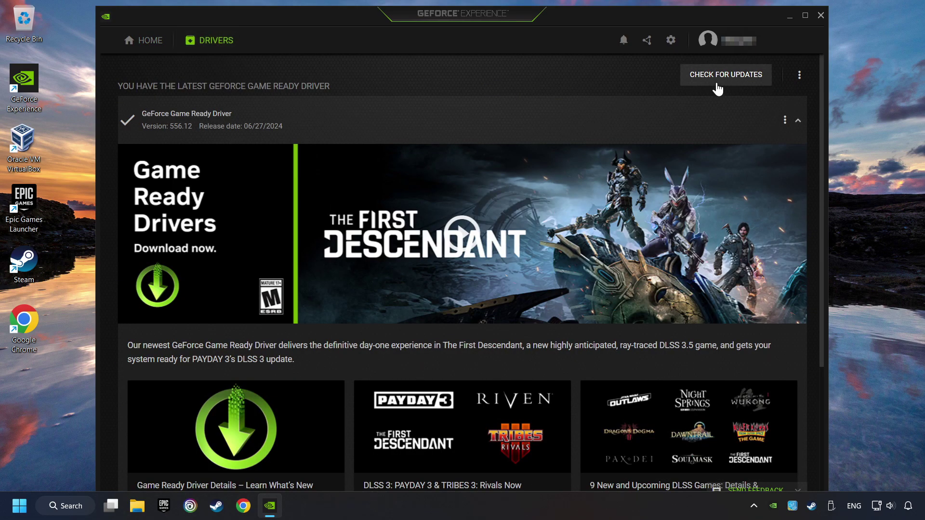
click(739, 84)
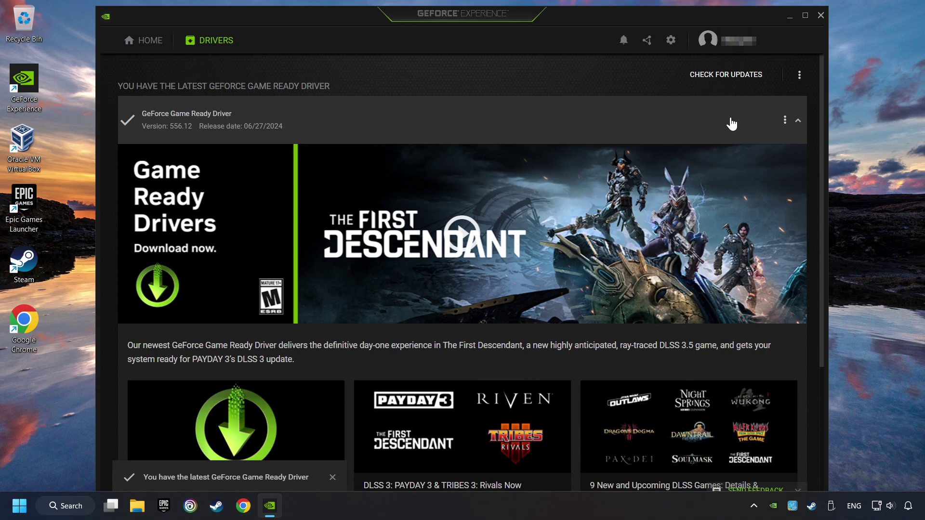
click(820, 15)
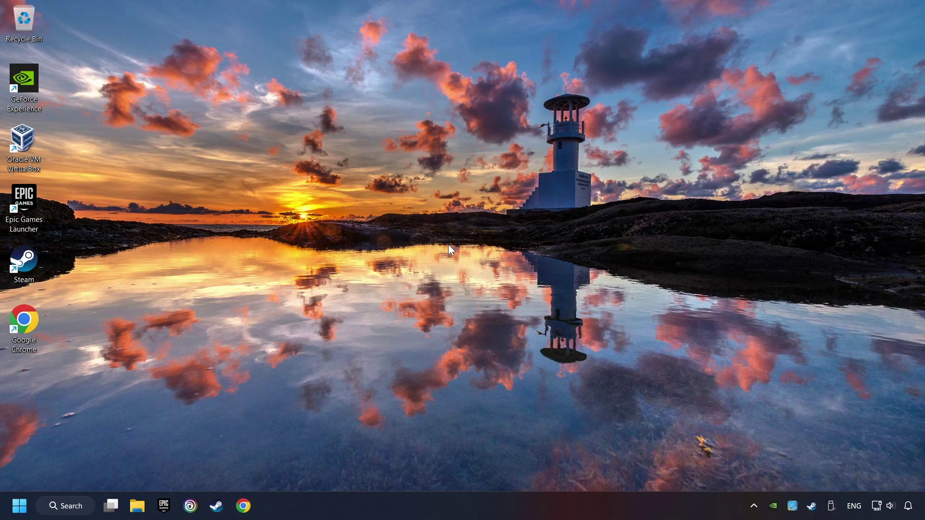
Step: Search Windows for 'graphics settings'
click(71, 512)
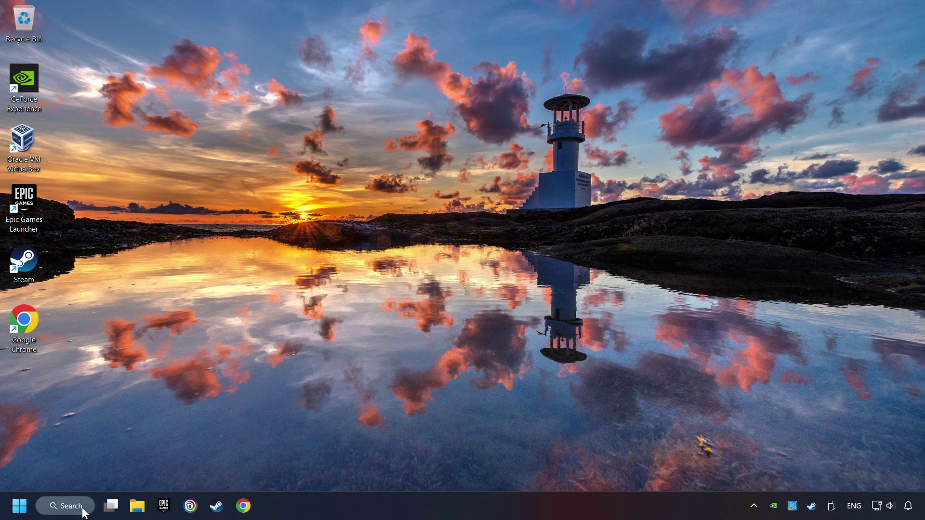
text(gr)
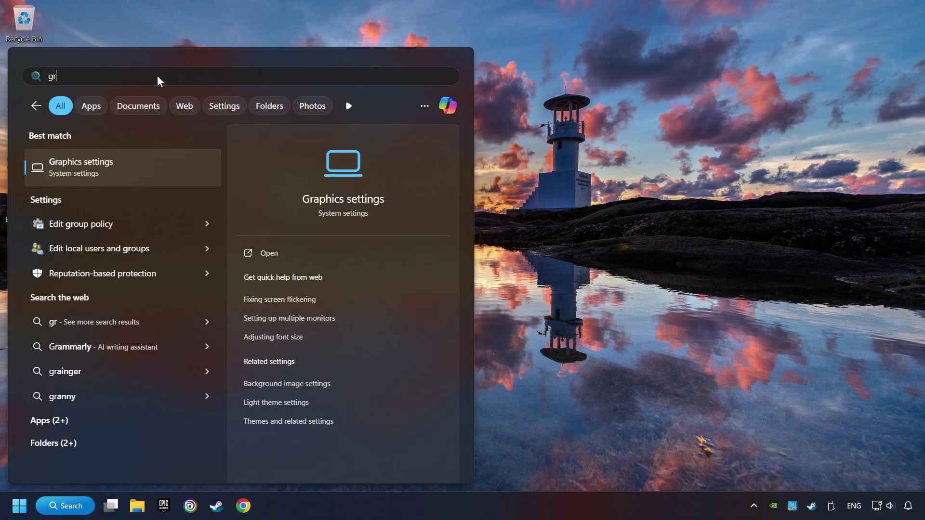
text(aphics settings)
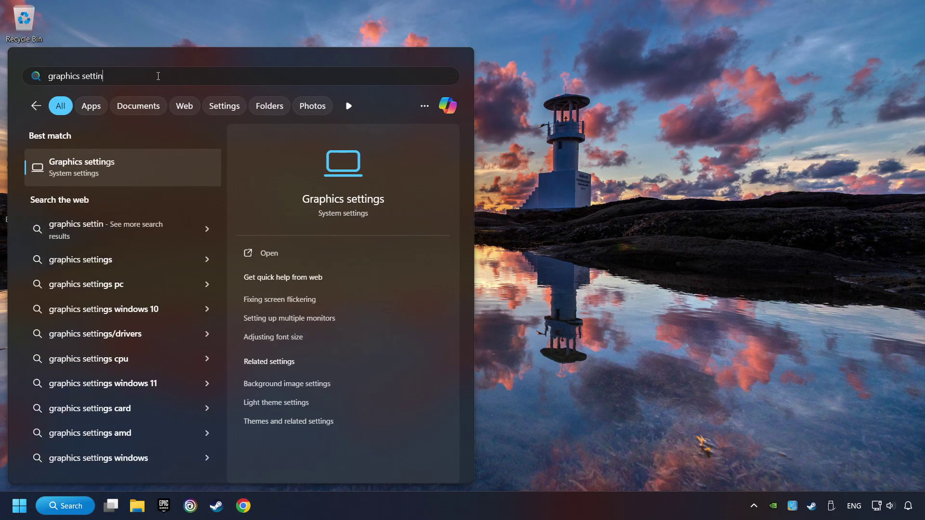
Step: Open the Graphics settings page and scroll to the list of per-app graphics preferences
click(166, 168)
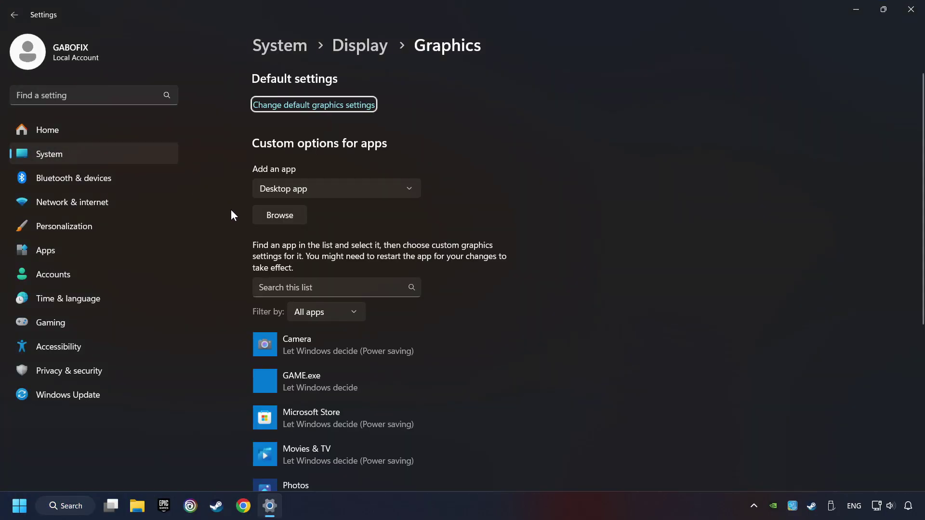
scroll(226, 212, down, 3)
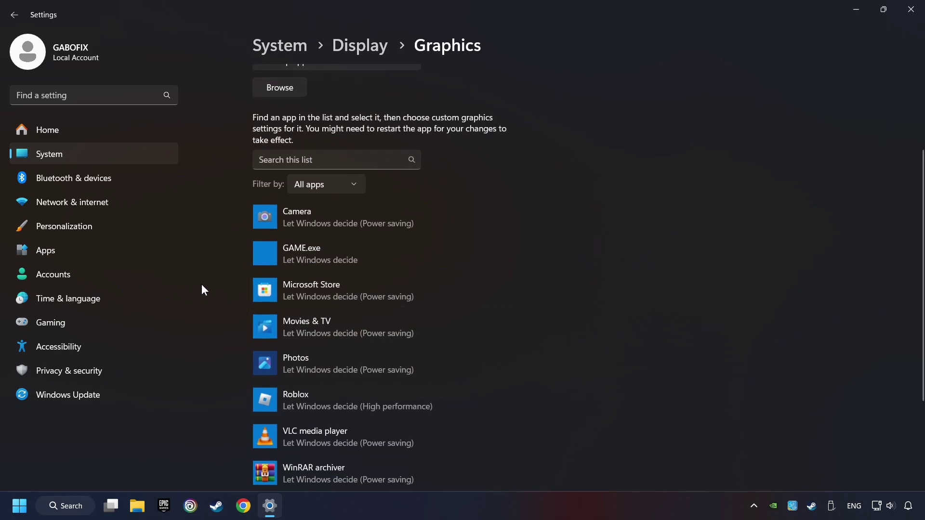
scroll(216, 261, up, 3)
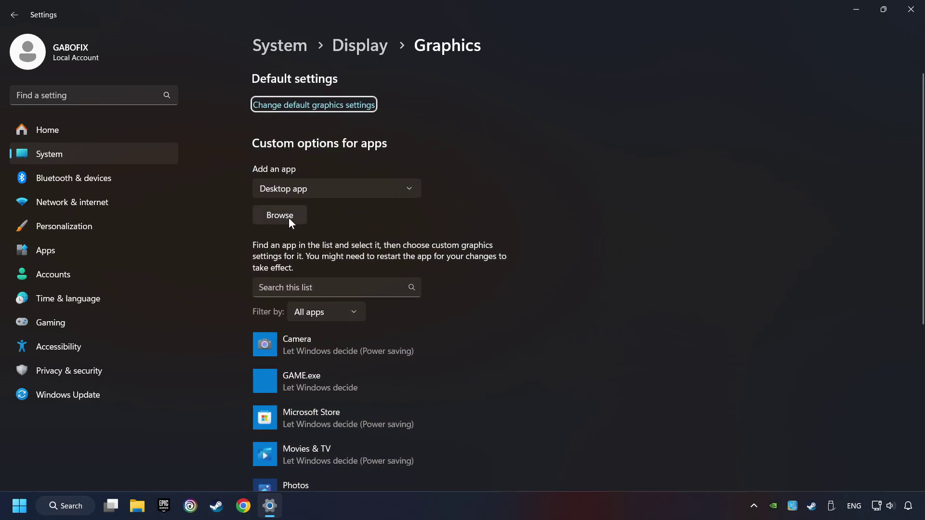
click(289, 217)
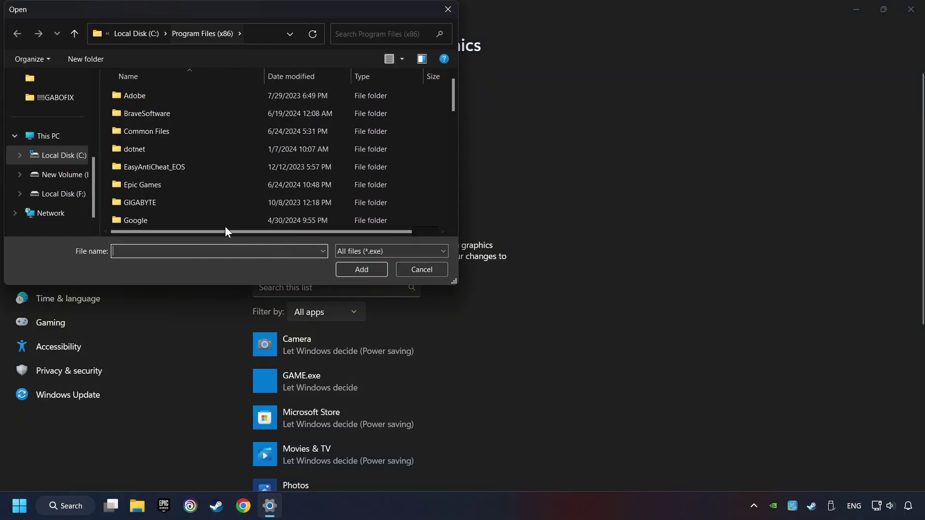
click(447, 10)
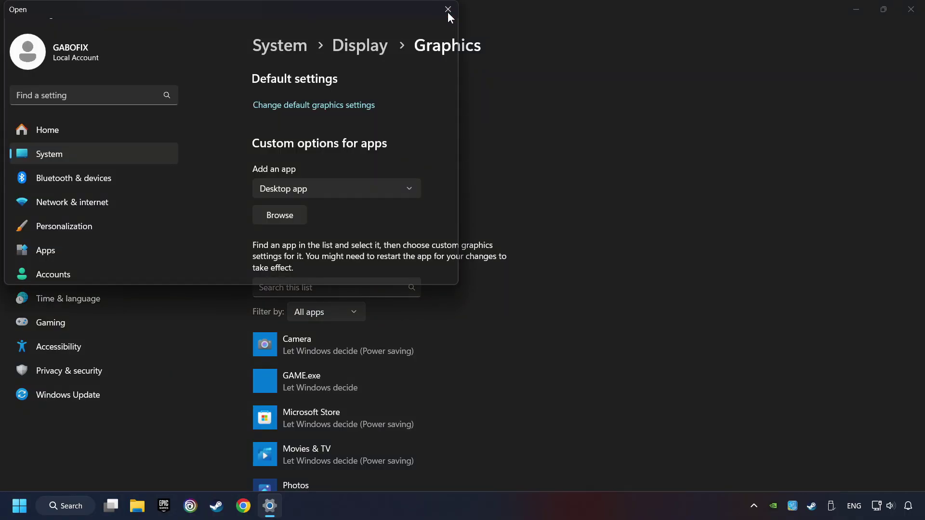
scroll(206, 239, down, 3)
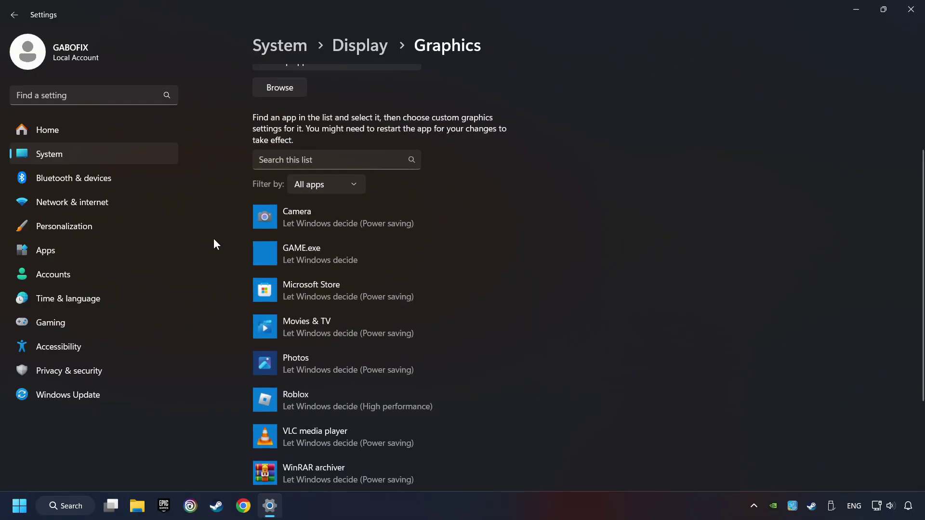
Step: Set GAME.exe to High performance on the NVIDIA GeForce GTX 1050 Ti and save
click(302, 252)
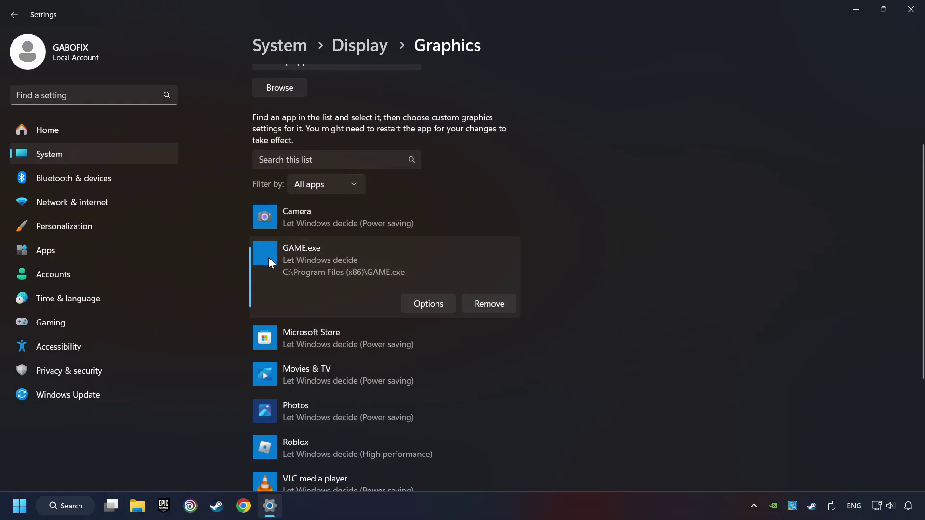
click(429, 303)
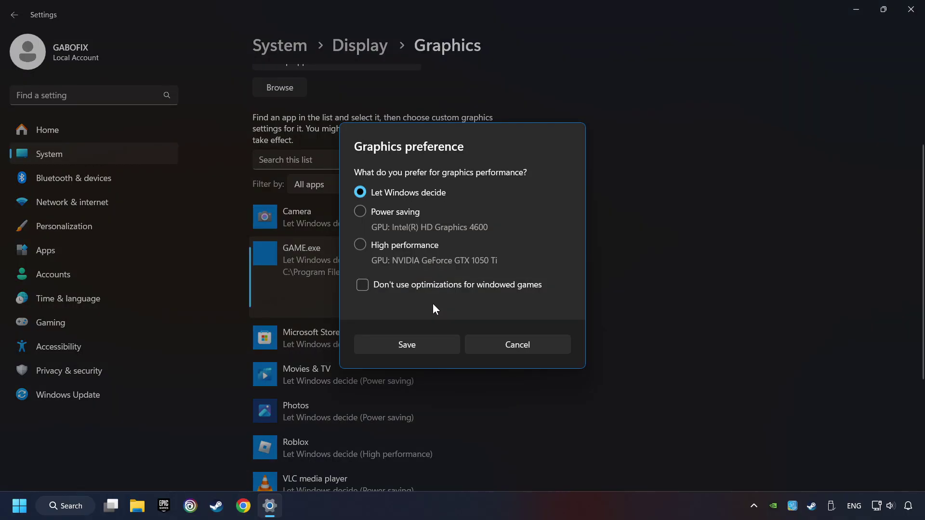
click(359, 246)
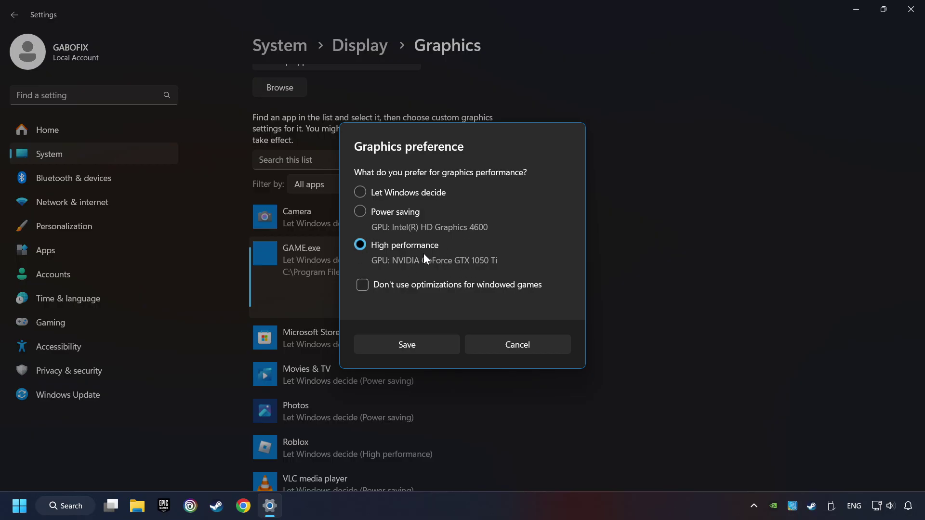
click(415, 343)
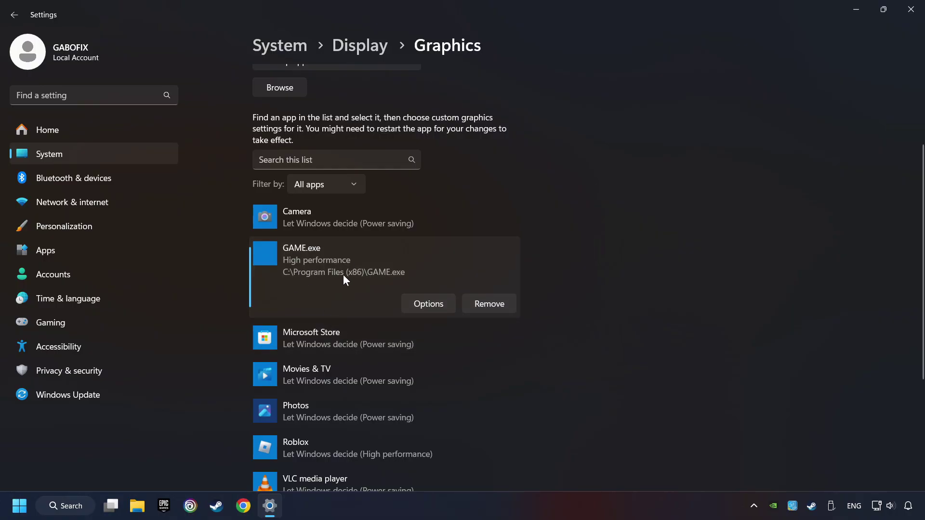
Step: Close Settings and run Verify integrity of game files from GAME's Installed Files properties in Steam
click(911, 11)
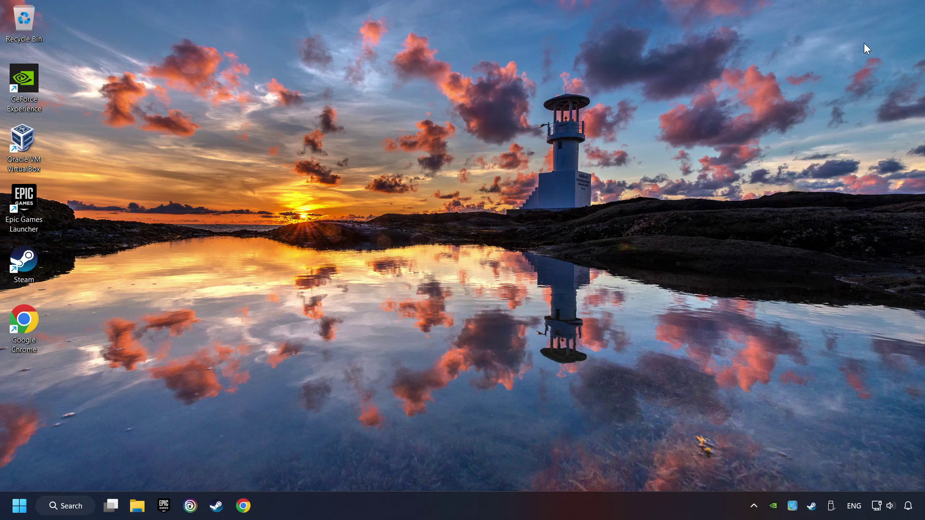
click(217, 509)
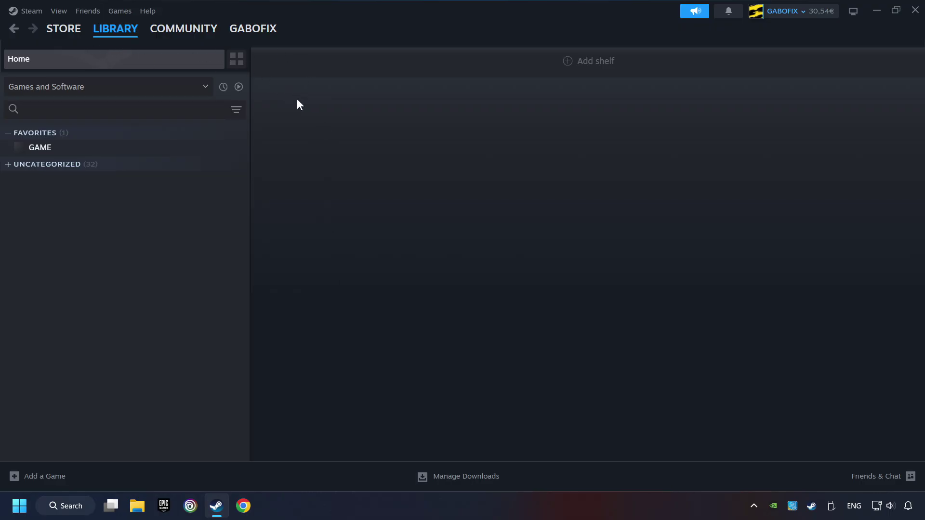
right_click(204, 155)
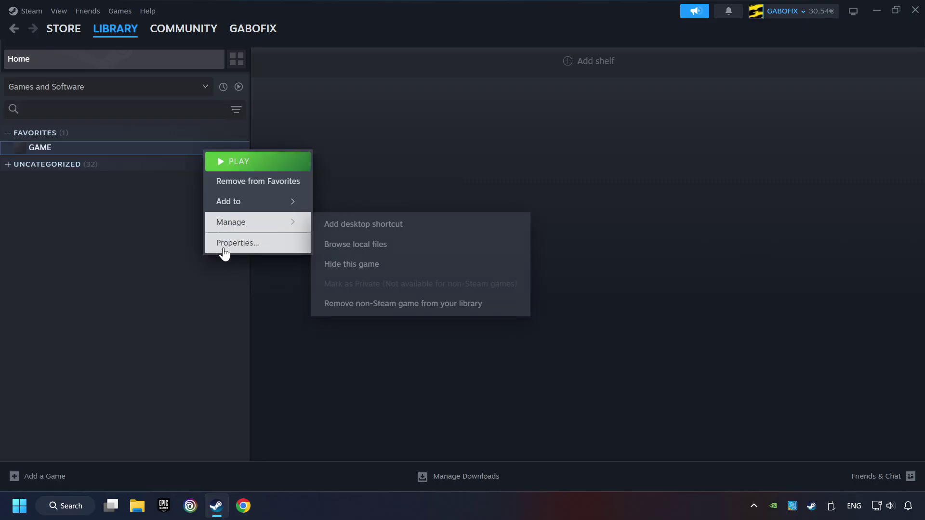
click(285, 248)
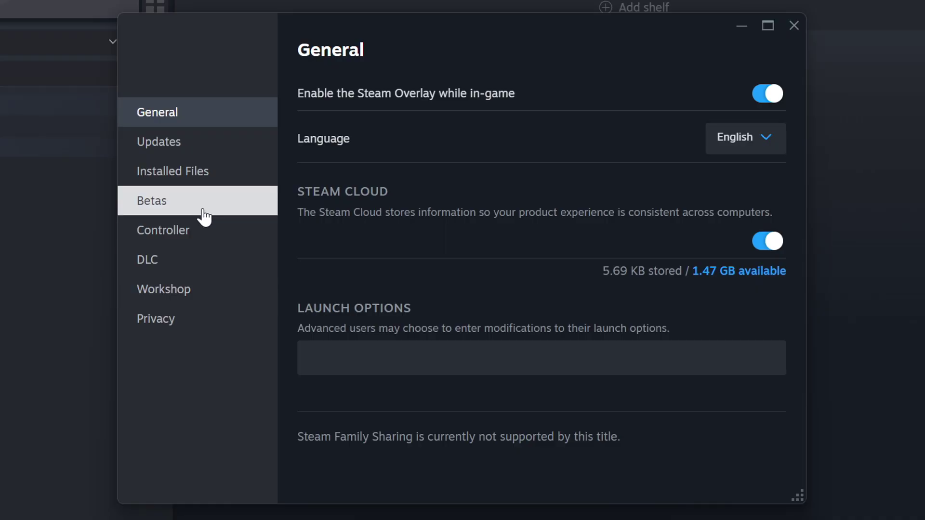
click(214, 180)
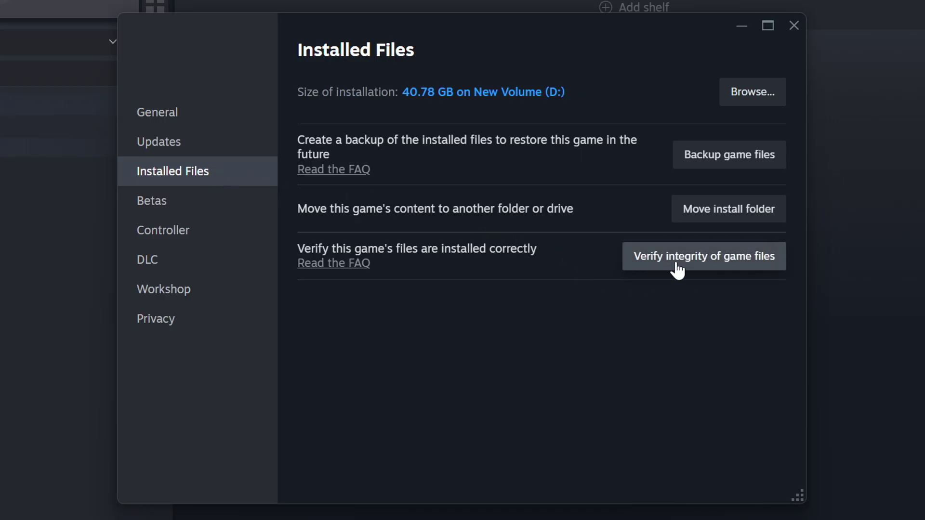
click(716, 267)
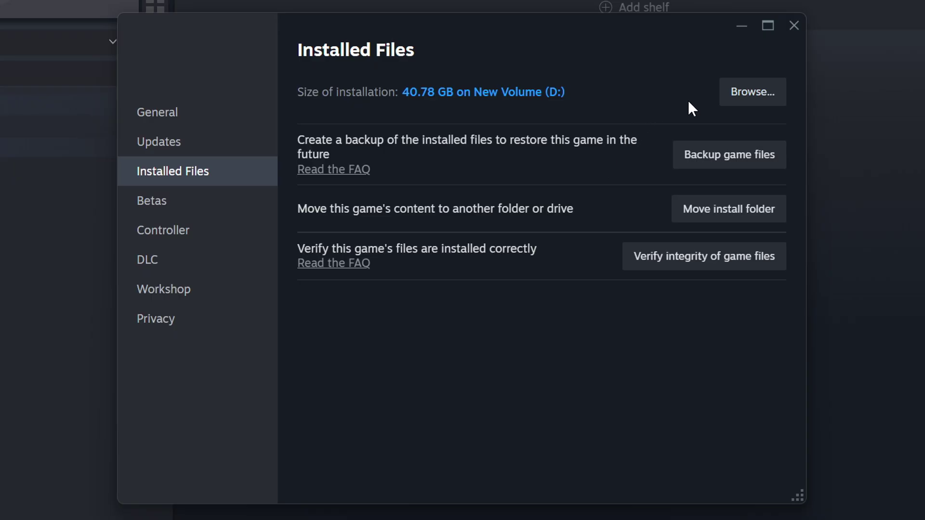
Step: Open the Properties of the GAME file in its local install folder
click(758, 93)
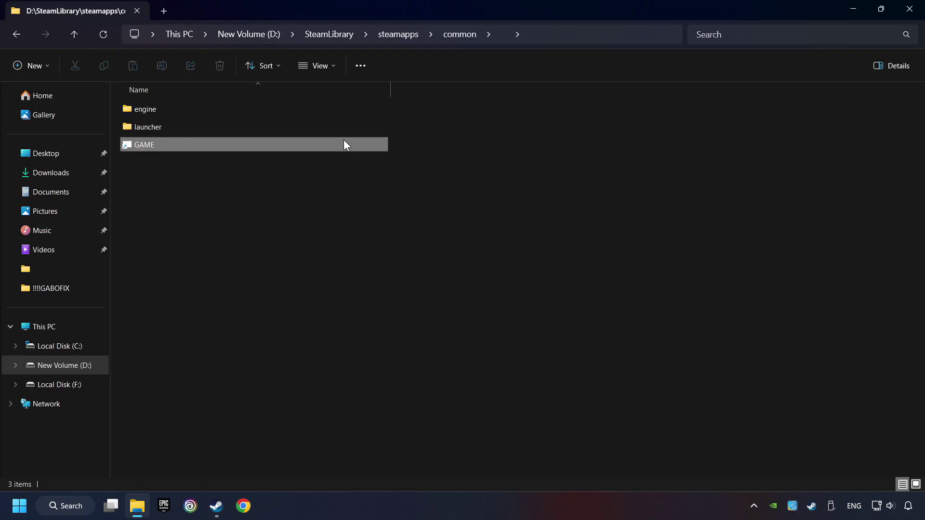
click(328, 142)
right_click(295, 144)
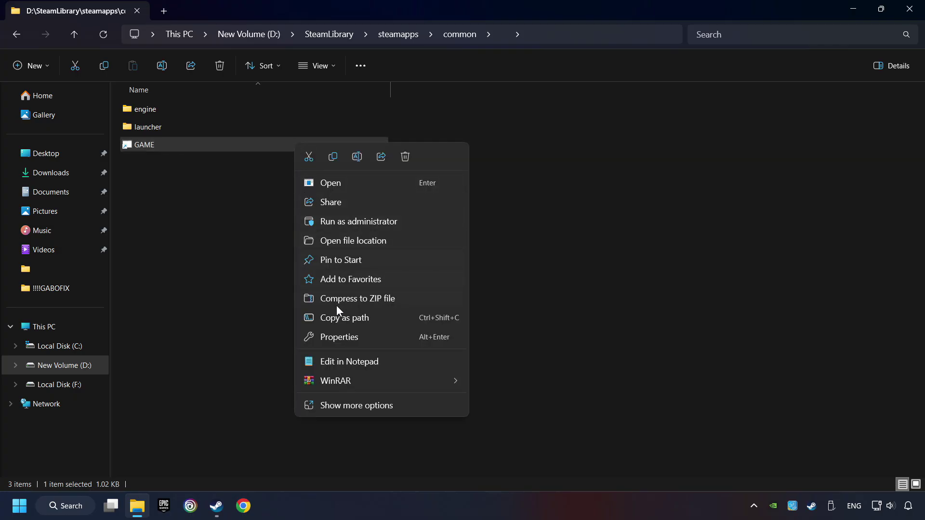
click(311, 338)
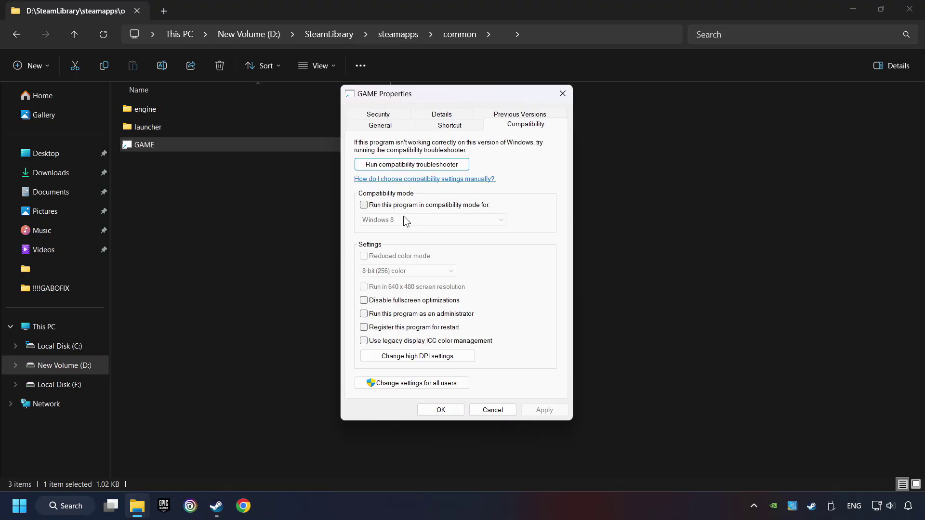
Step: Apply Windows 8 compatibility mode, disabled fullscreen optimizations and run-as-administrator to GAME
click(438, 206)
click(438, 220)
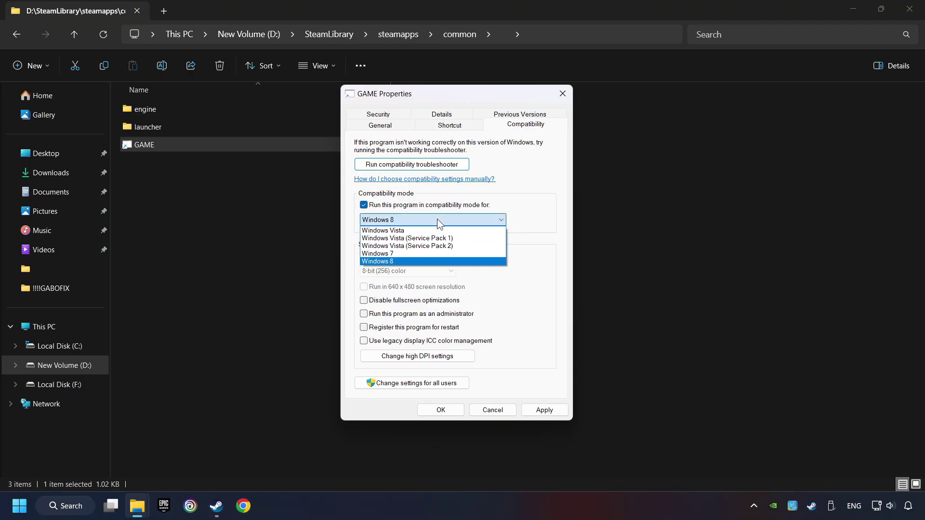
click(409, 261)
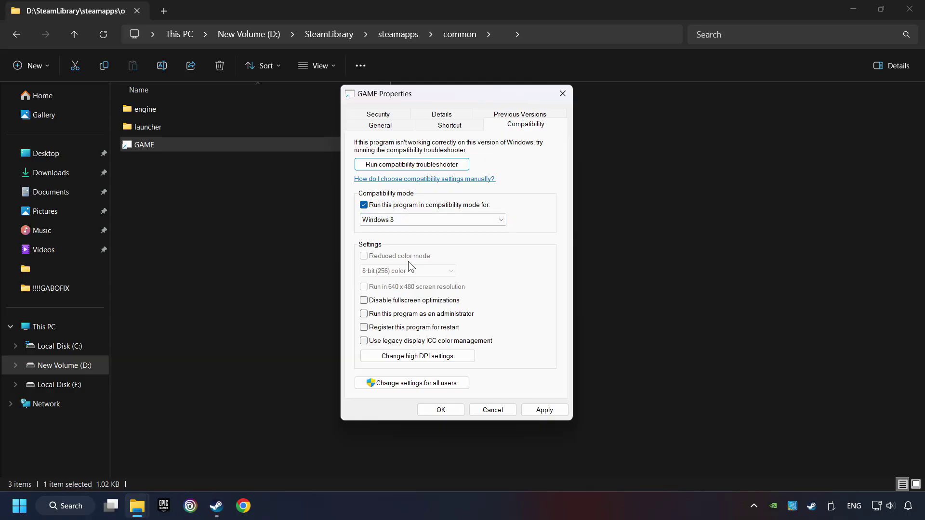
click(364, 302)
click(364, 314)
click(554, 413)
Step: Close GAME's properties and load the DirectX download page (details.aspx?id=35) in Chrome
click(441, 410)
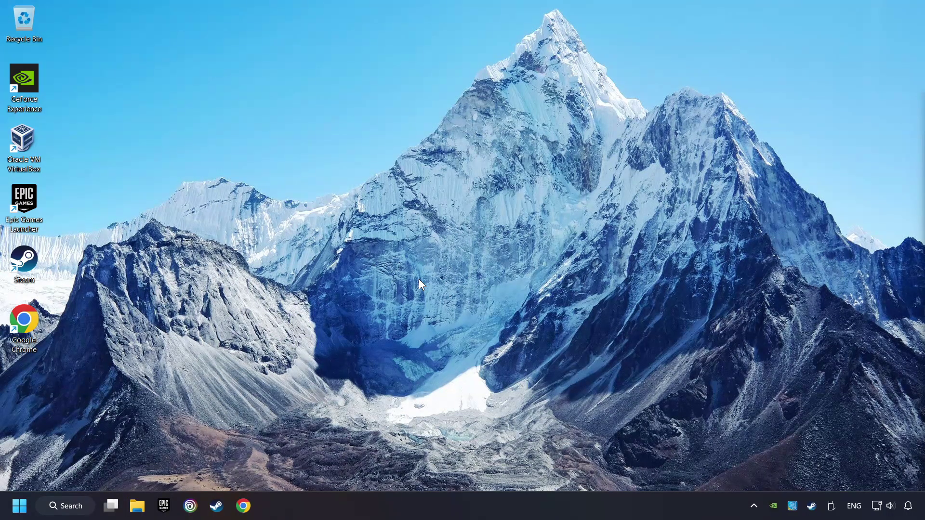
click(243, 506)
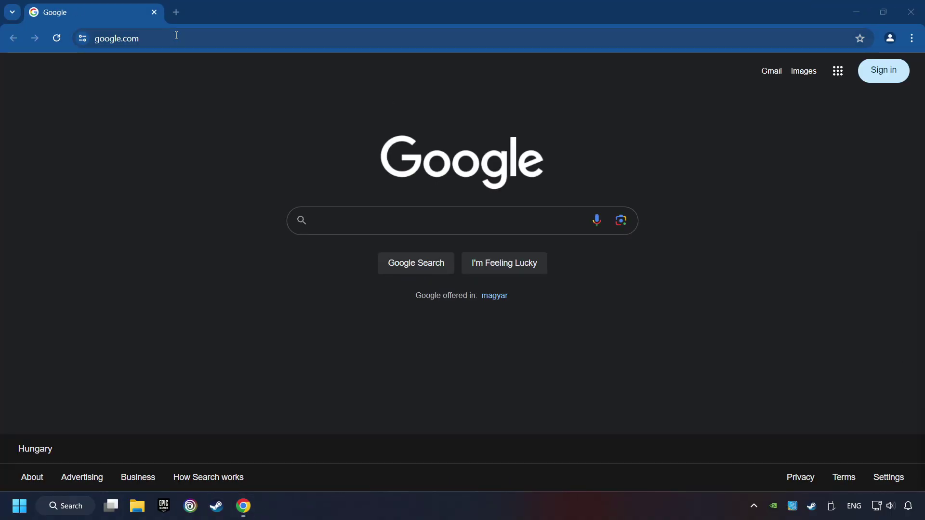
key(ctrl+l)
text(https://www.microsoft.com/en-US/download/details.aspx?id=35)
key(Return)
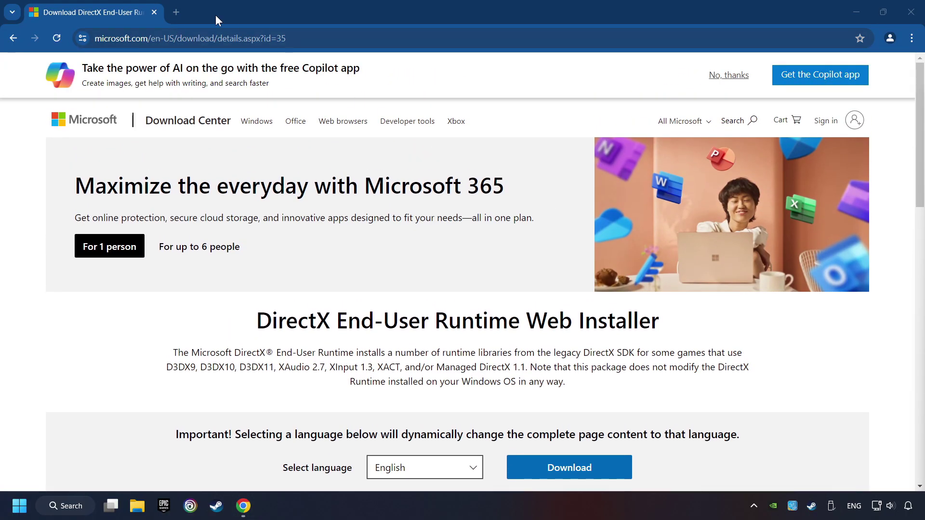
Step: Load the Visual C++ Redistributable downloads page in a second tab, then return to the DirectX page
click(172, 11)
text(https://learn.microsoft.com/en-us/cpp/windows/latest-supported-vc-redist?view=msvc-160)
key(Return)
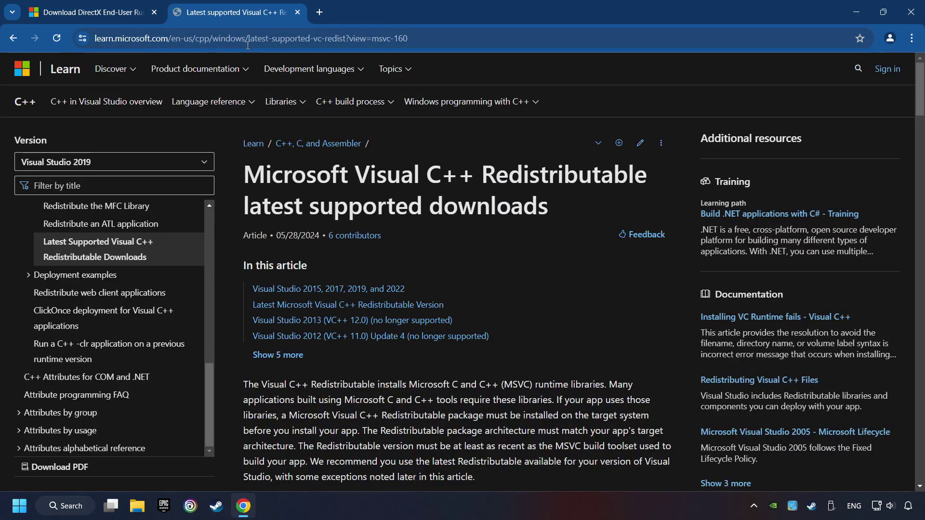
click(109, 8)
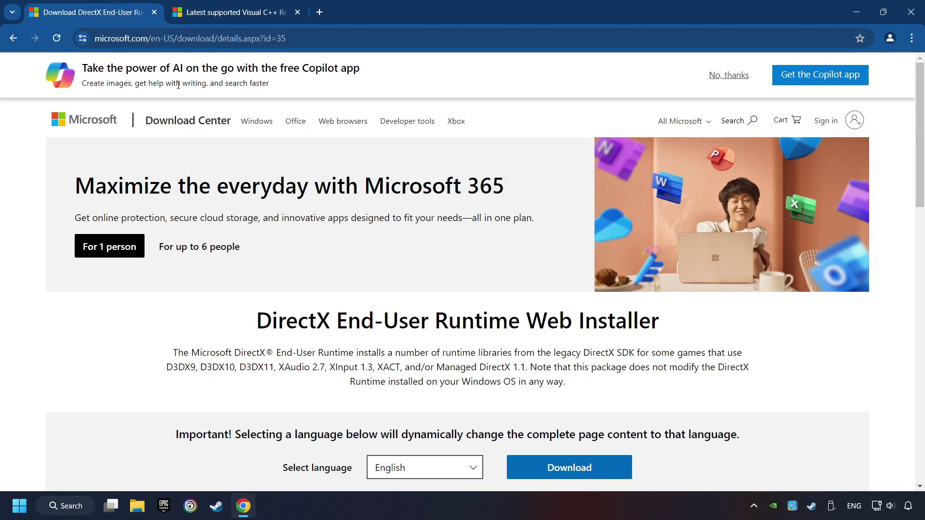
scroll(270, 243, down, 1)
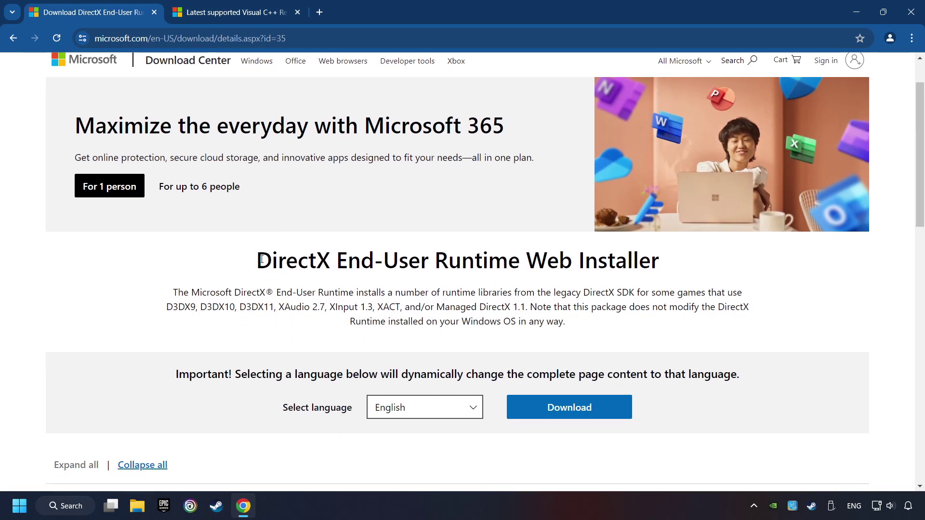
scroll(260, 260, down, 1)
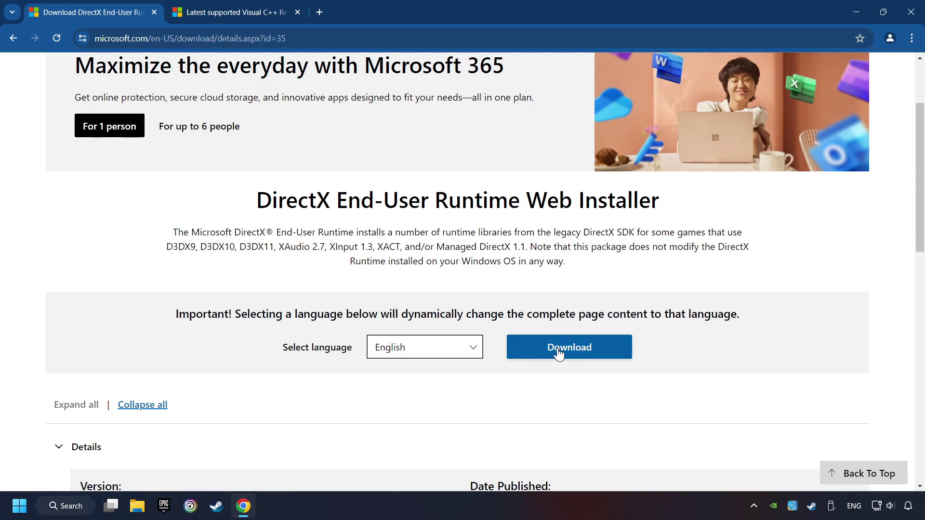
Step: Download the DirectX End-User Runtime web installer and launch dxwebsetup.exe
click(576, 353)
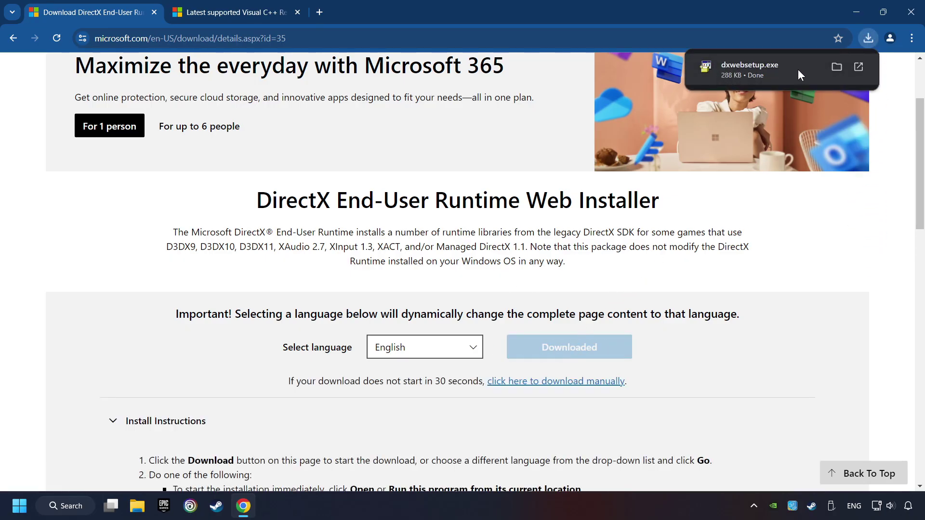
click(789, 69)
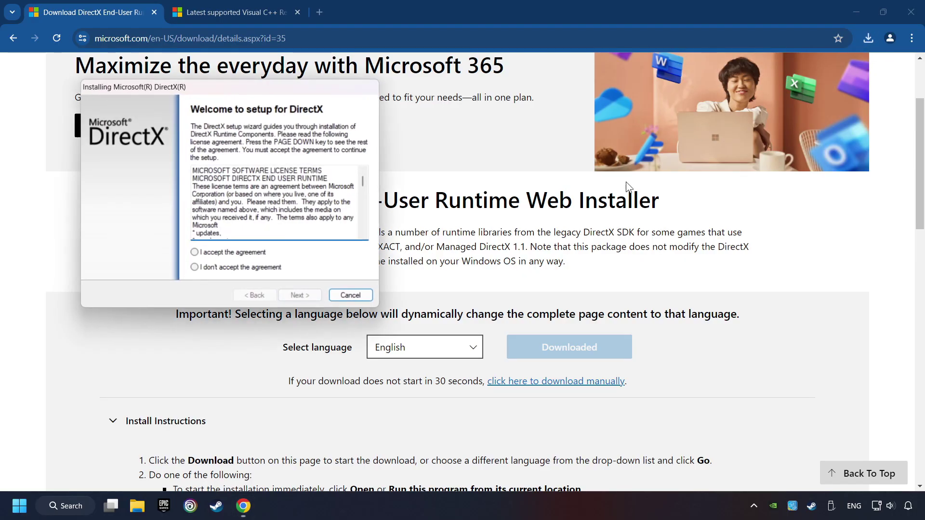
drag(305, 88, 535, 155)
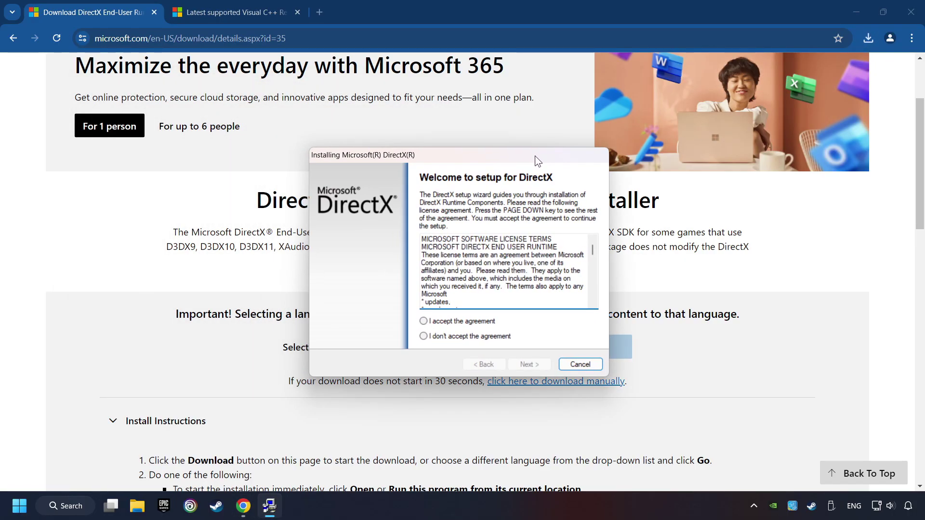
drag(592, 245, 470, 326)
Step: Accept the DirectX licence, decline the Bing Bar offer, and finish setup
click(479, 323)
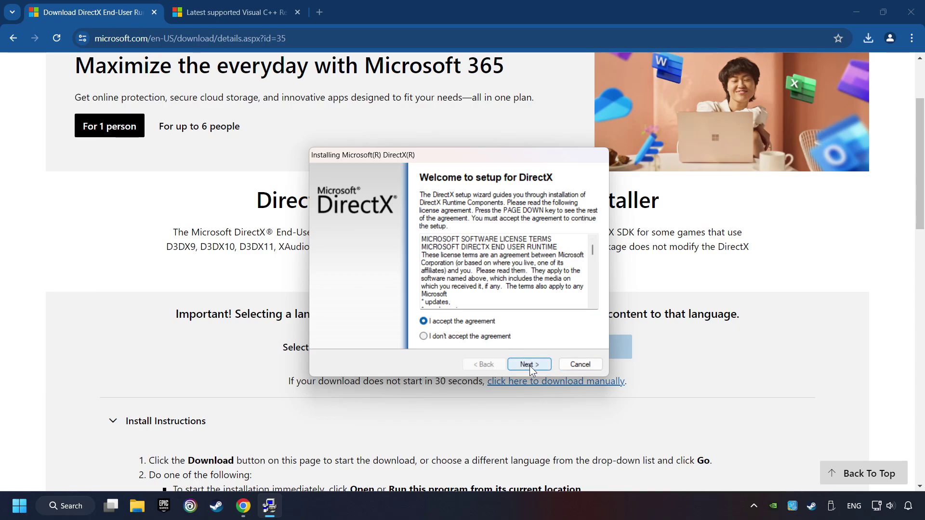
click(530, 365)
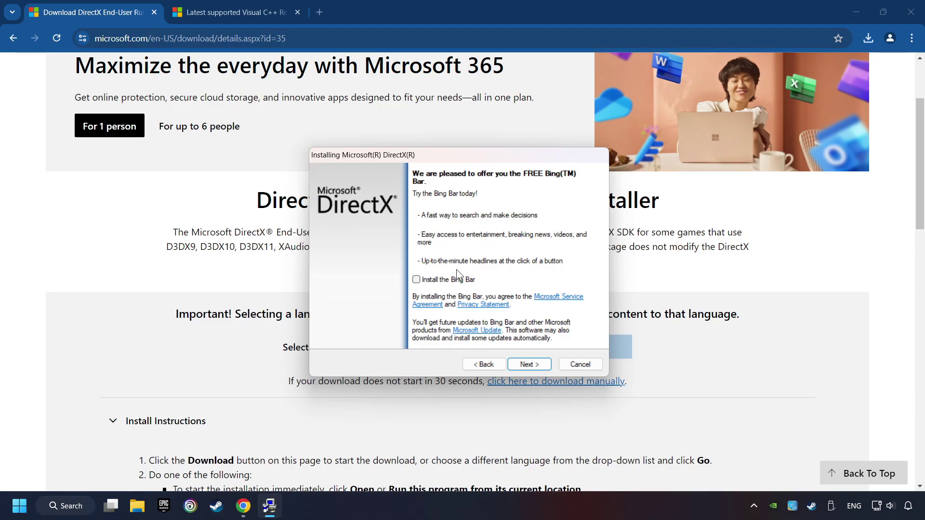
click(533, 365)
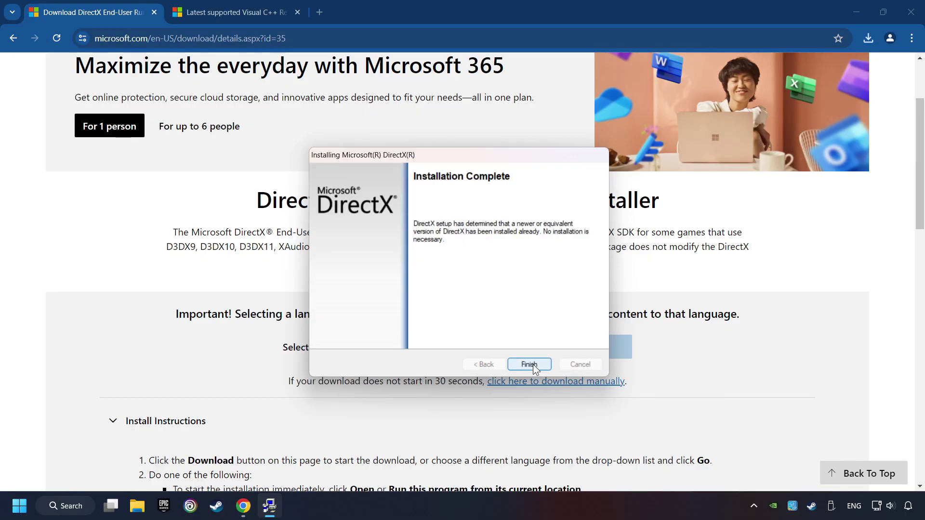
click(536, 363)
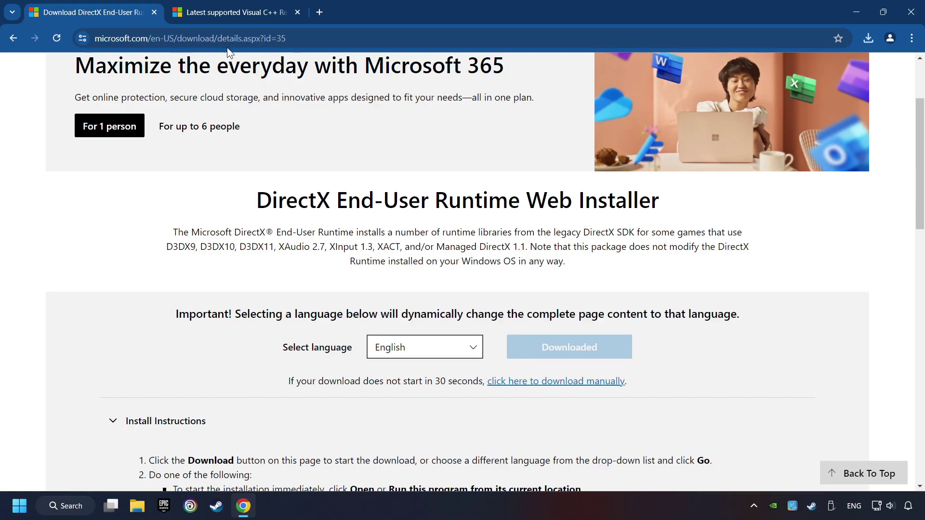
Step: Download the x86 and x64 Visual C++ redistributables from the downloads page
click(242, 11)
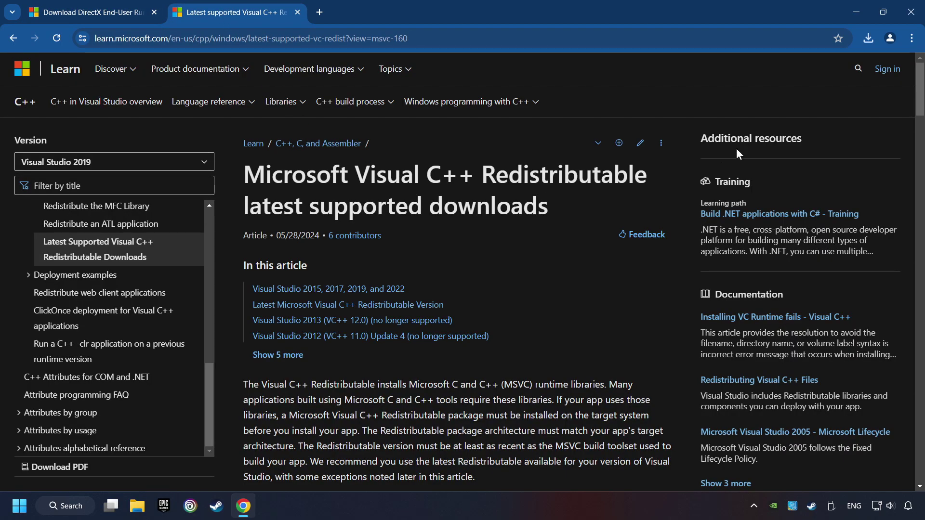
scroll(906, 98, down, 13)
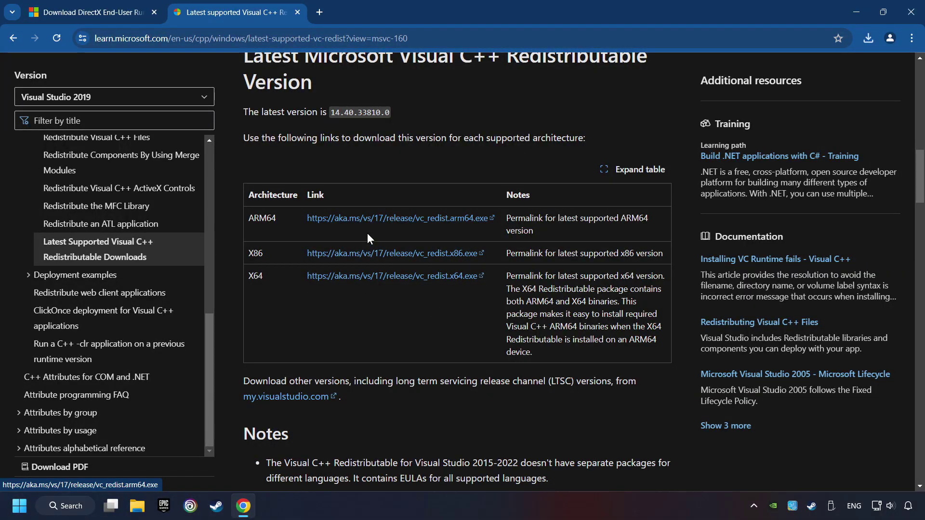
click(372, 256)
click(374, 276)
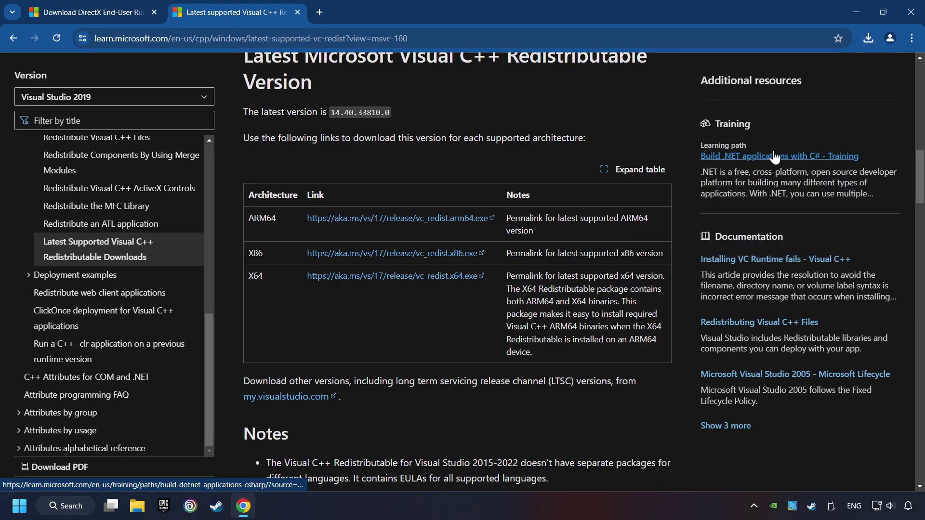
Step: Agree to the licence terms and attempt installing the Arm64 redistributable
scroll(585, 259, down, 10)
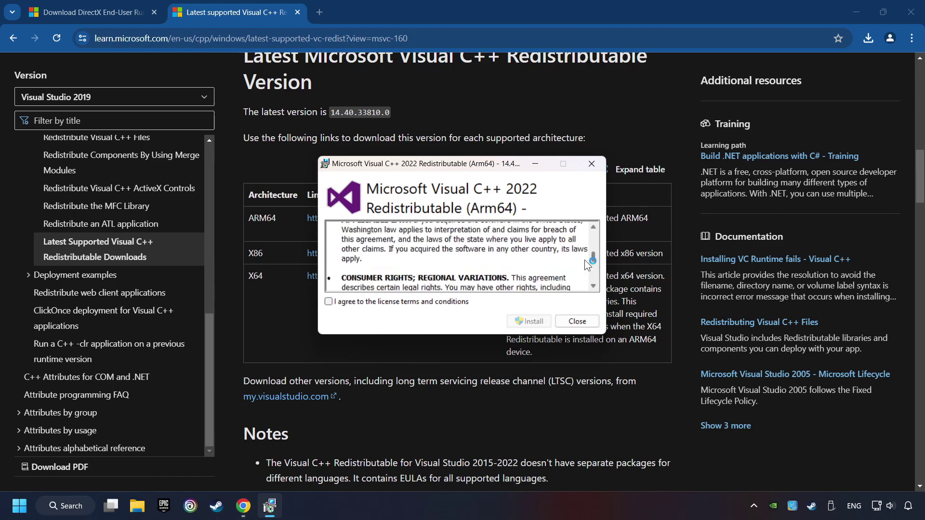
scroll(585, 259, down, 5)
click(395, 302)
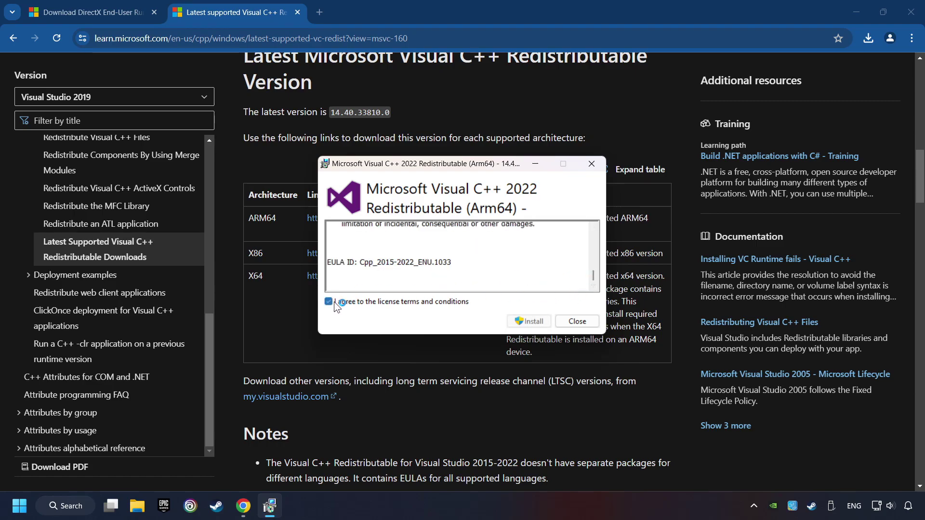
click(532, 321)
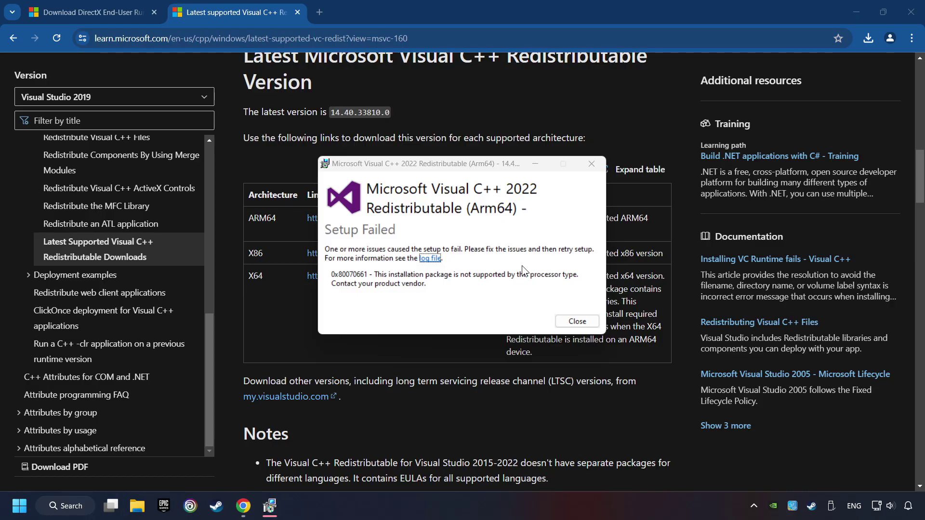
Step: Dismiss the failed Arm64 setup and install the x86 redistributable from Chrome downloads
click(576, 319)
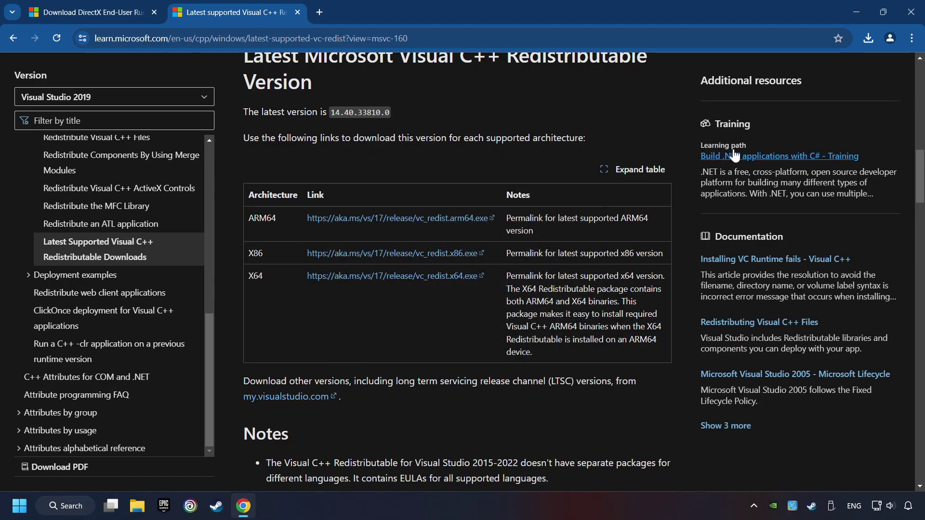
click(869, 38)
click(773, 118)
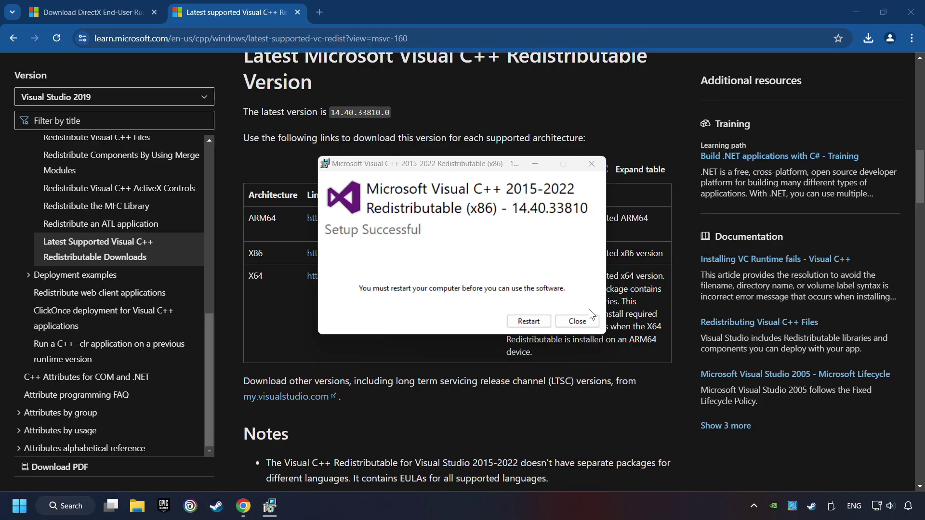
click(577, 321)
Step: Install the x64 redistributable 14.40.33810, restart the PC, and bring up Windows Search
click(867, 38)
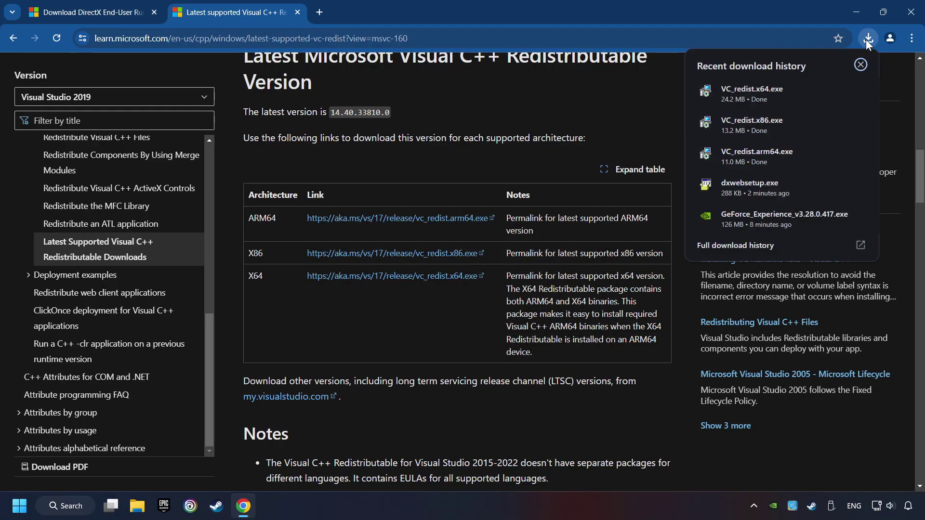
click(790, 88)
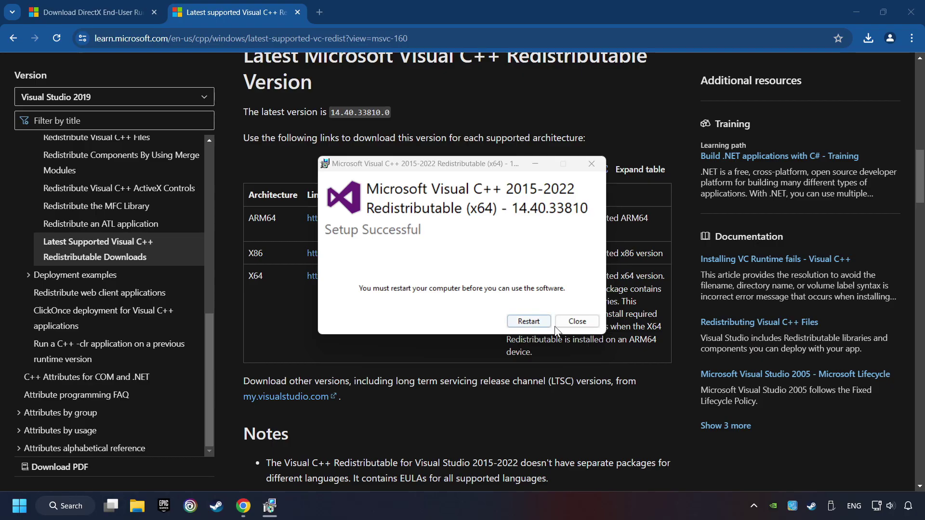
click(531, 322)
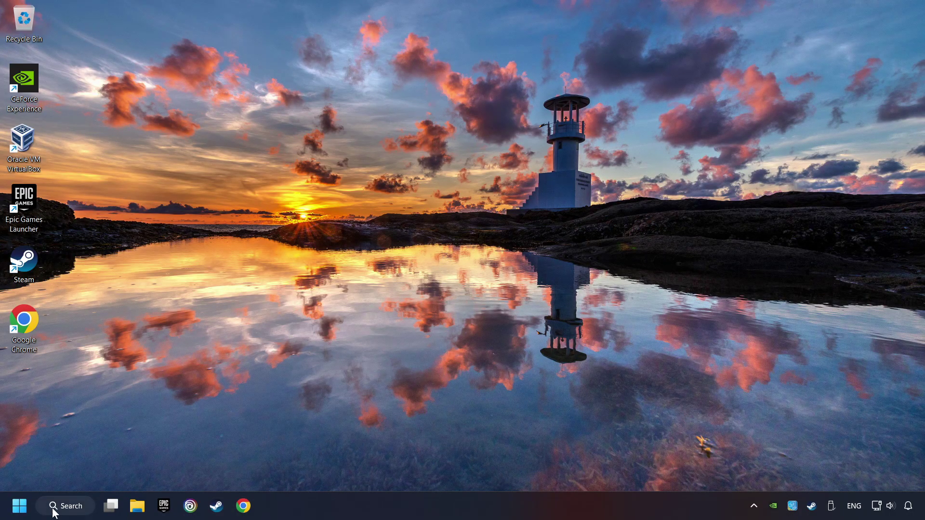
click(67, 506)
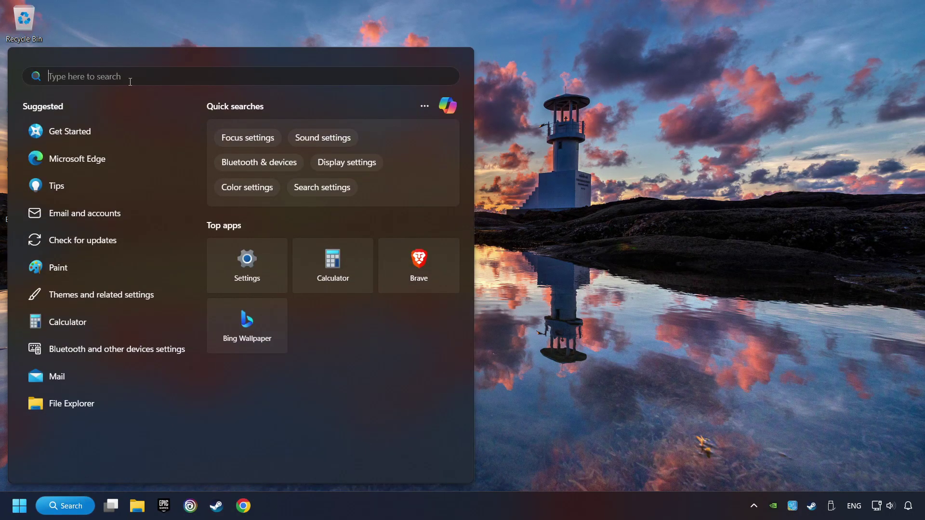
Step: Search 'updates', confirm Windows Update reports "You're up to date", and close Settings
text(updates)
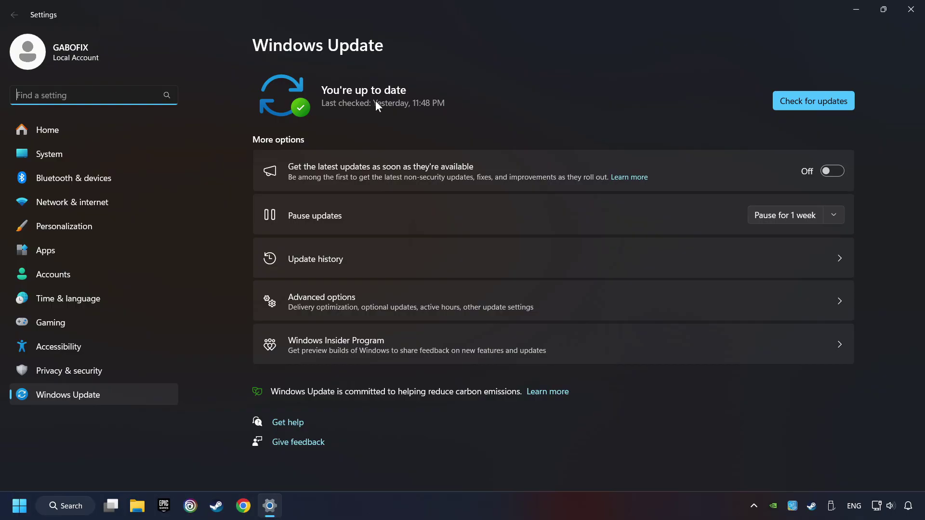
click(835, 101)
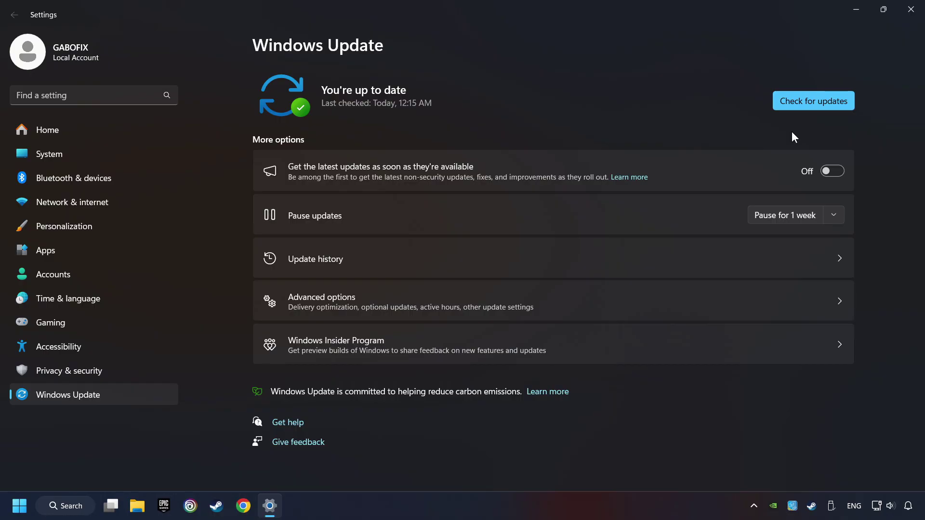
click(912, 9)
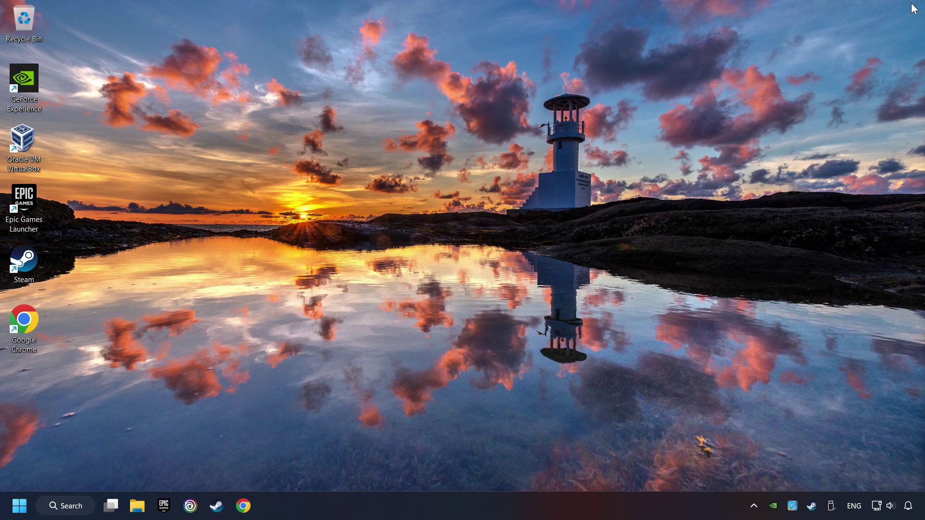
Step: Bring up Task Manager's list of startup apps from the taskbar
right_click(462, 506)
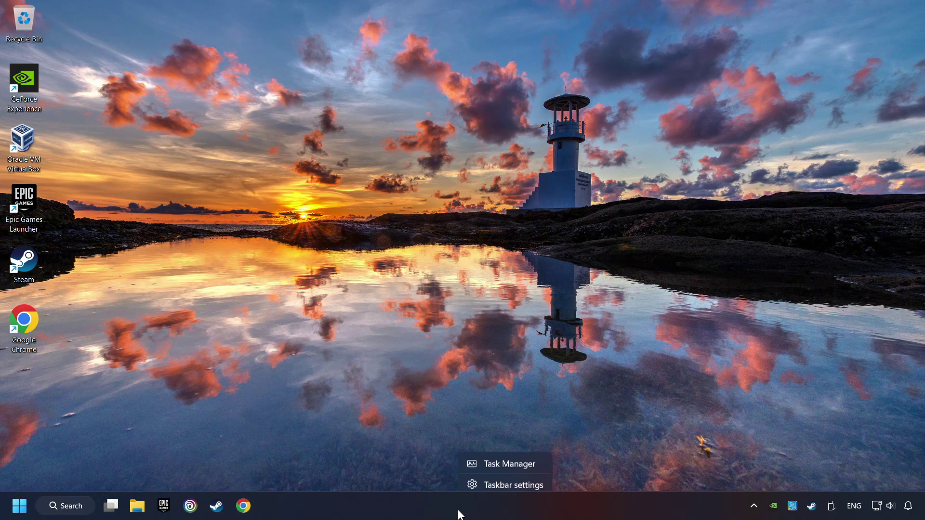
click(509, 460)
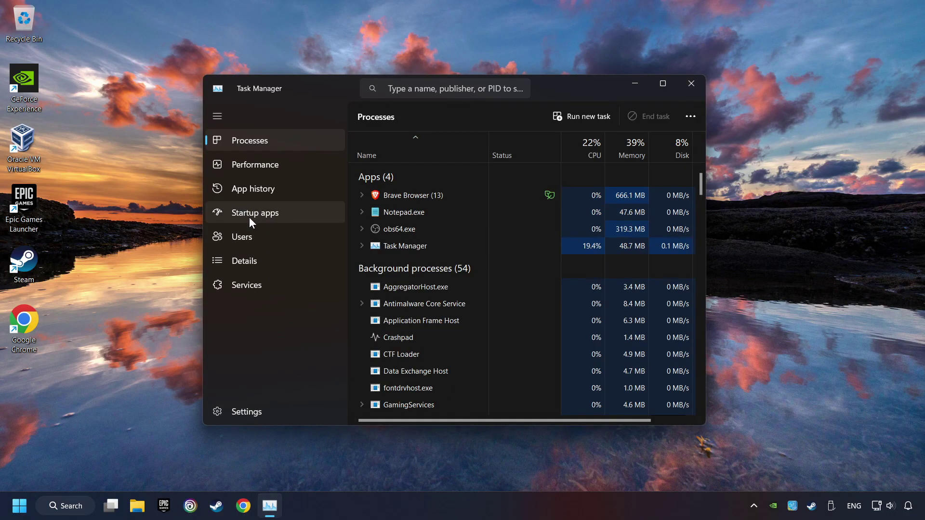
click(304, 213)
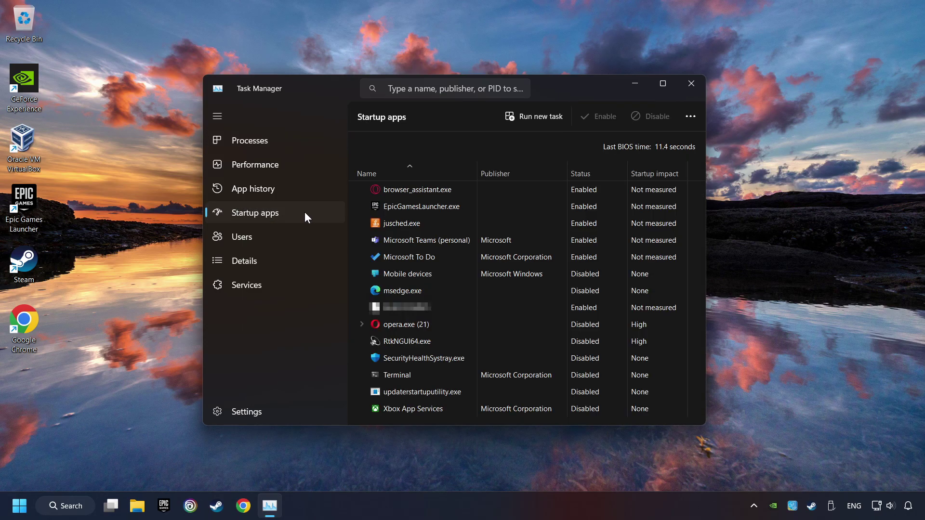
Step: Disable Microsoft To Do, Microsoft Teams, jusched.exe and EpicGamesLauncher.exe at startup, then close Task Manager
click(532, 254)
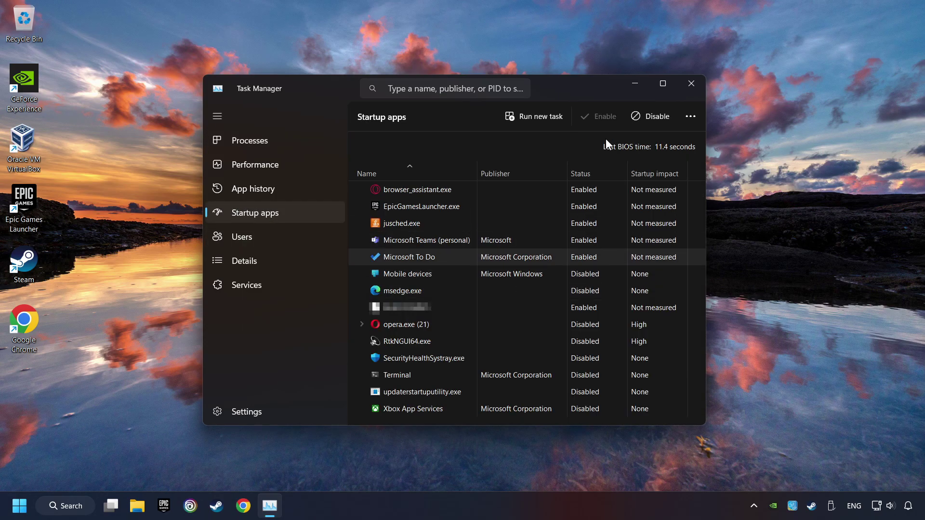
click(649, 116)
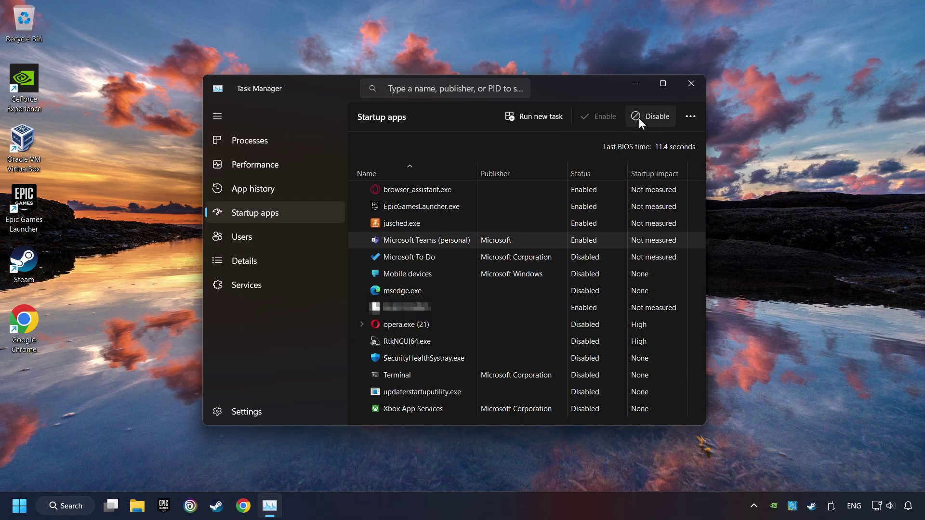
click(639, 118)
click(589, 222)
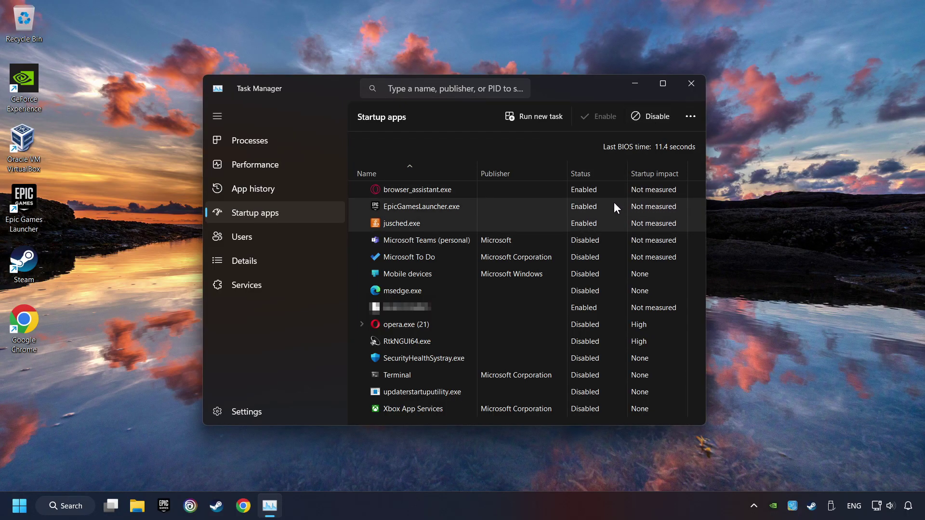
click(650, 117)
click(602, 188)
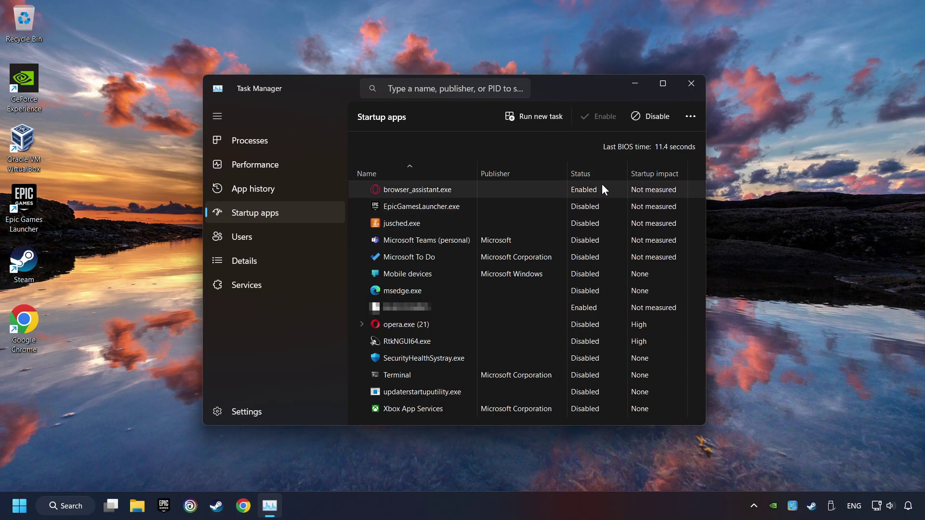
click(647, 118)
click(698, 85)
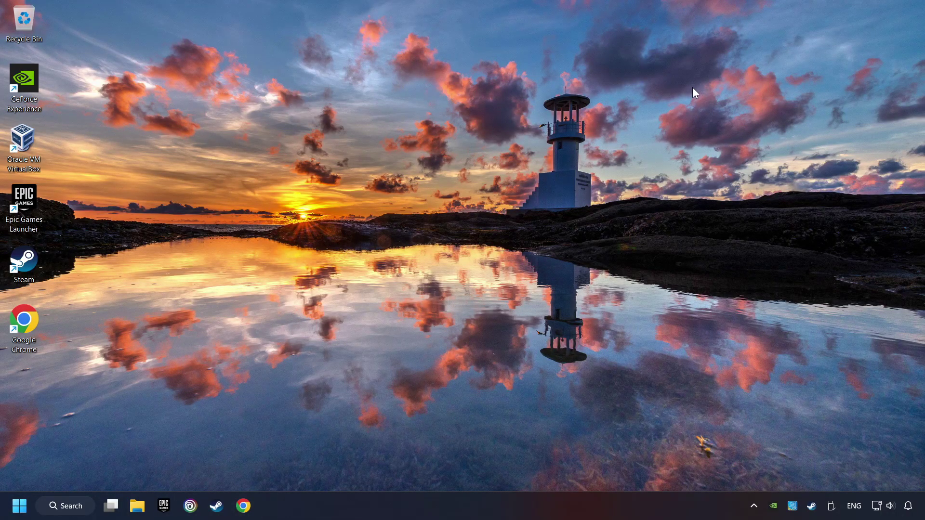
click(58, 506)
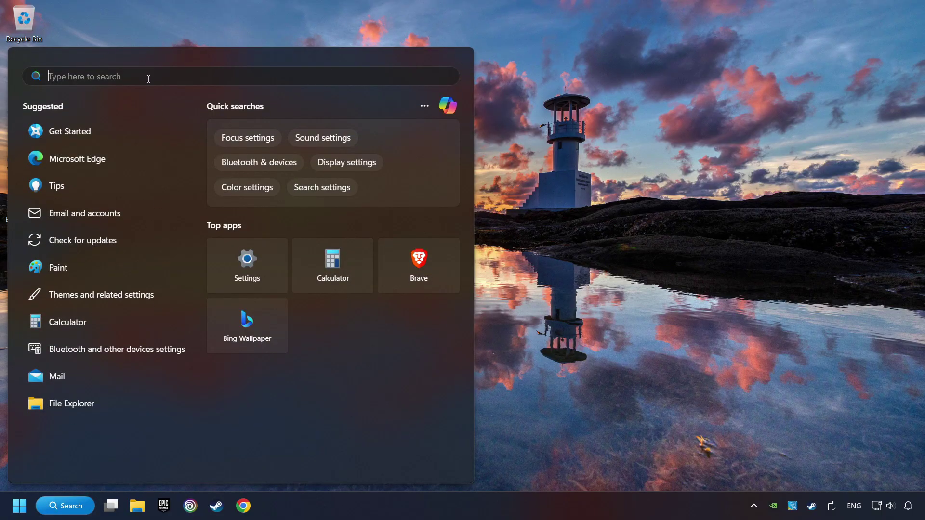
text(windows se)
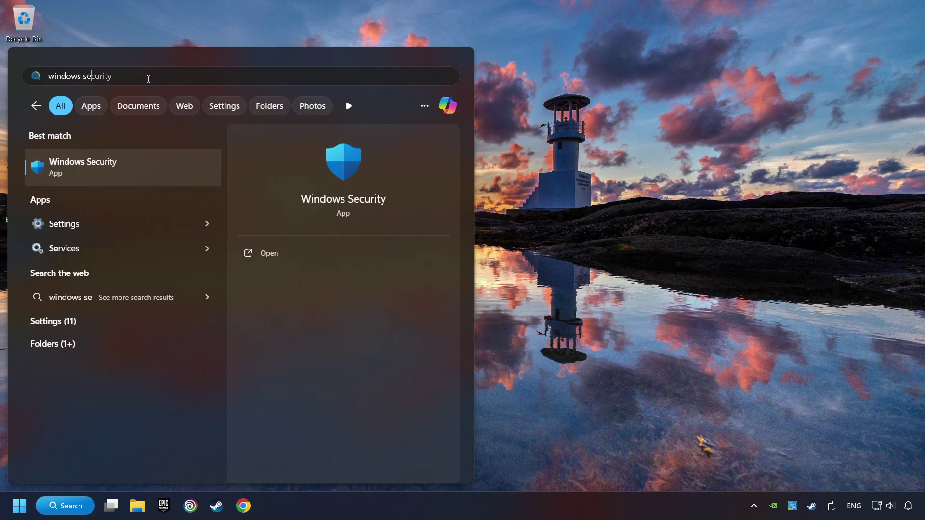
text(curity)
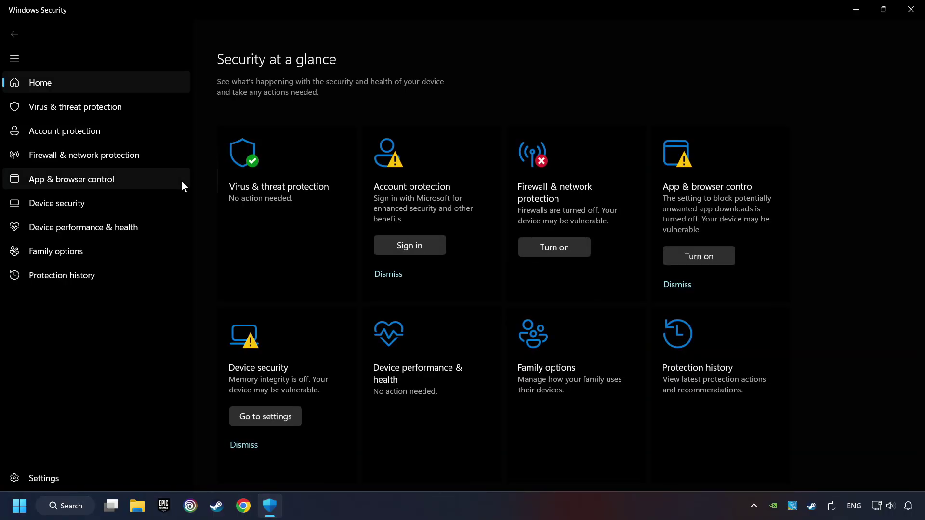
click(300, 209)
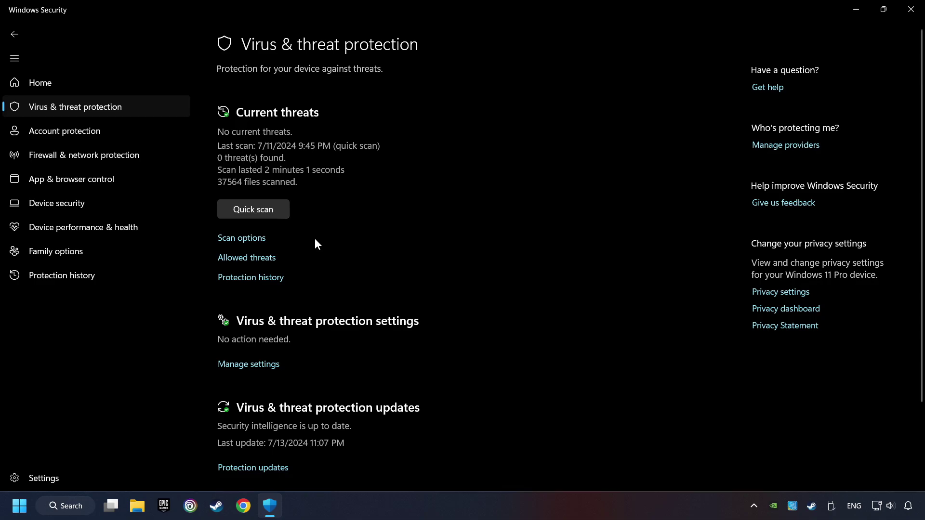
scroll(316, 244, down, 2)
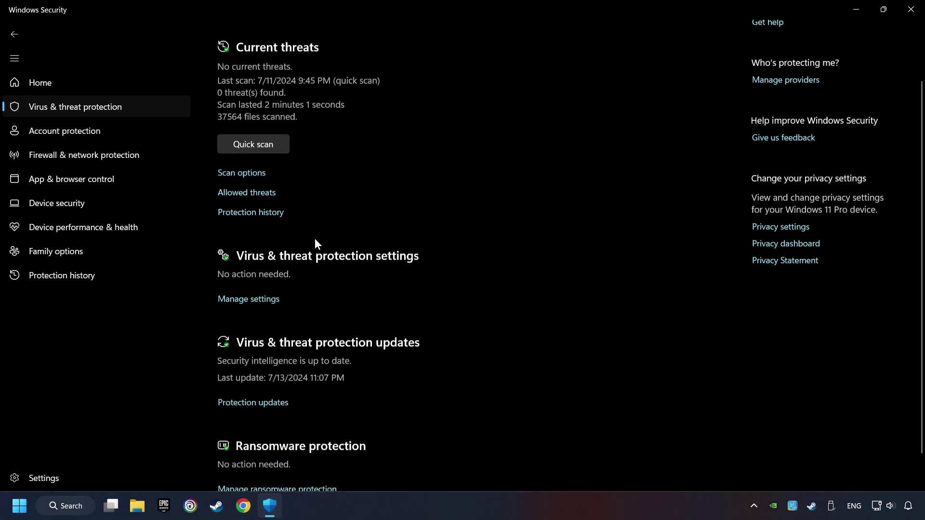
click(243, 299)
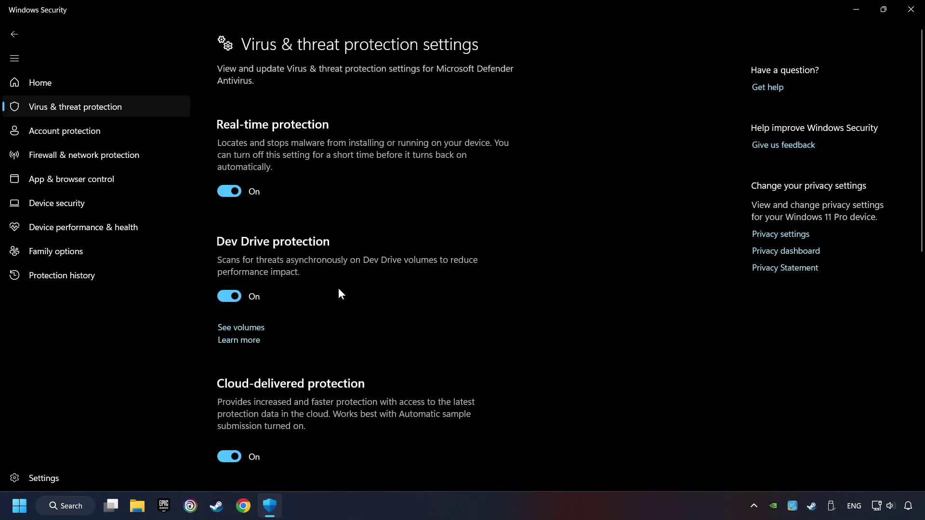
scroll(339, 293, down, 10)
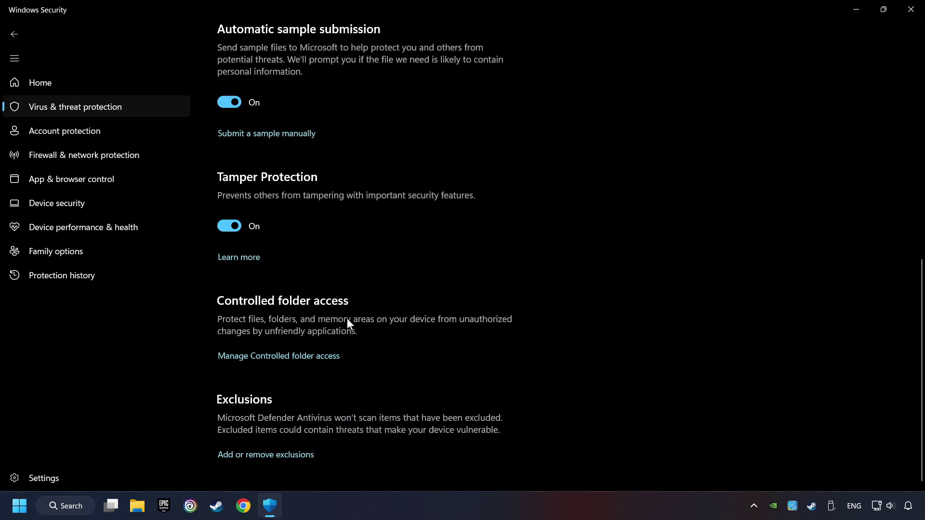
click(278, 457)
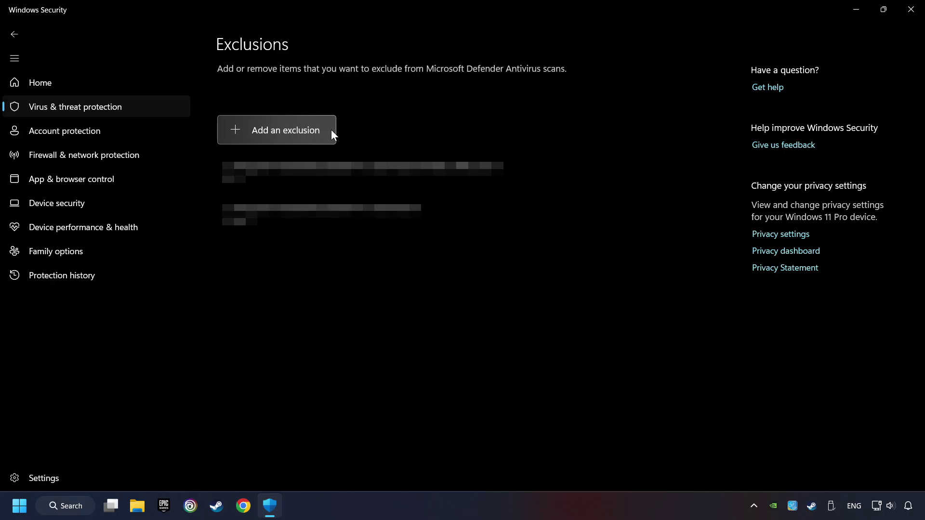
click(909, 11)
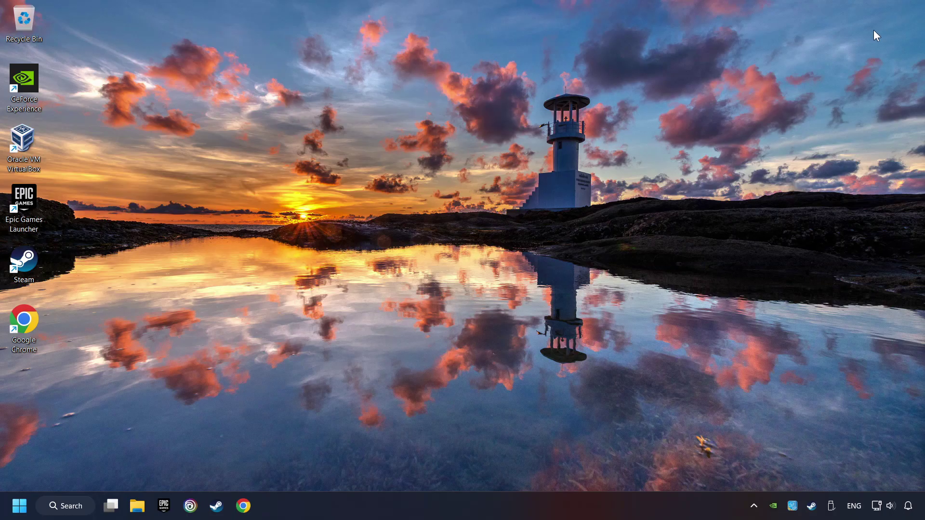
Step: Search 'firewall' and unlock the list of apps allowed through Windows Firewall for editing
click(91, 506)
text(f)
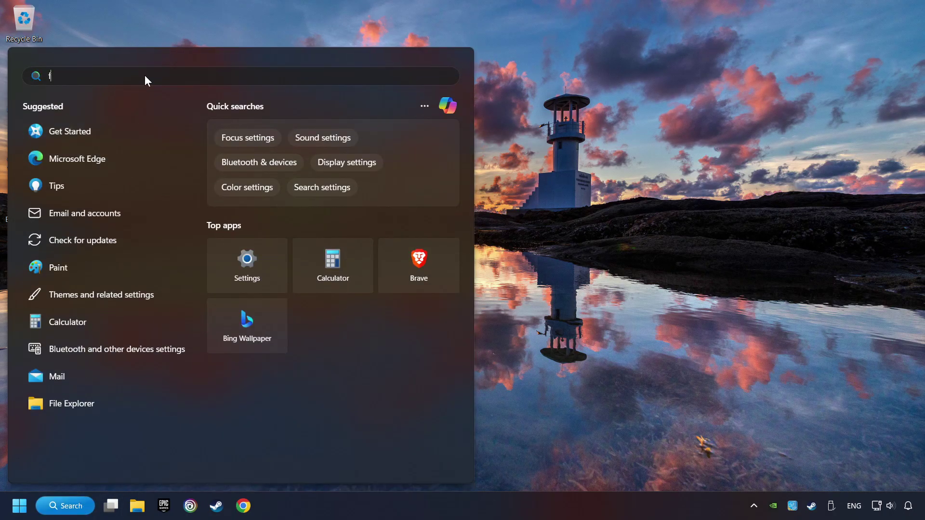
text(irewall)
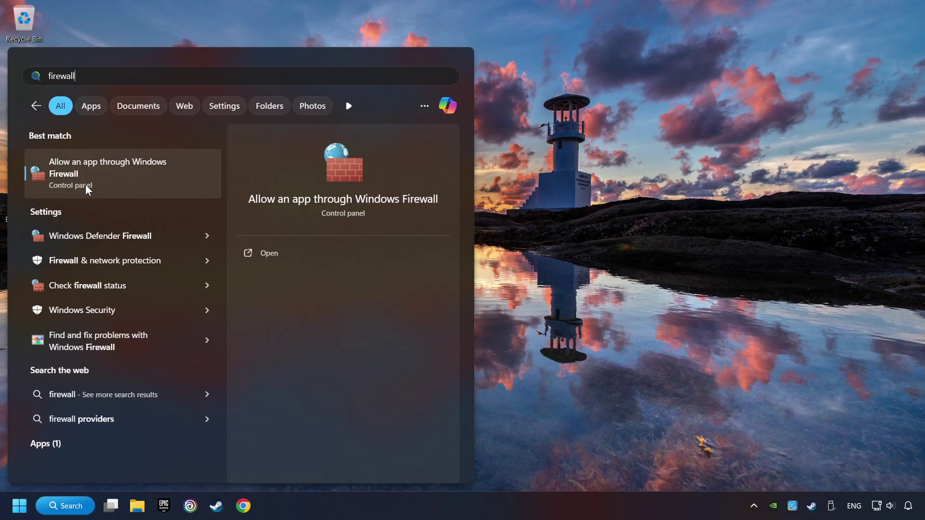
click(190, 171)
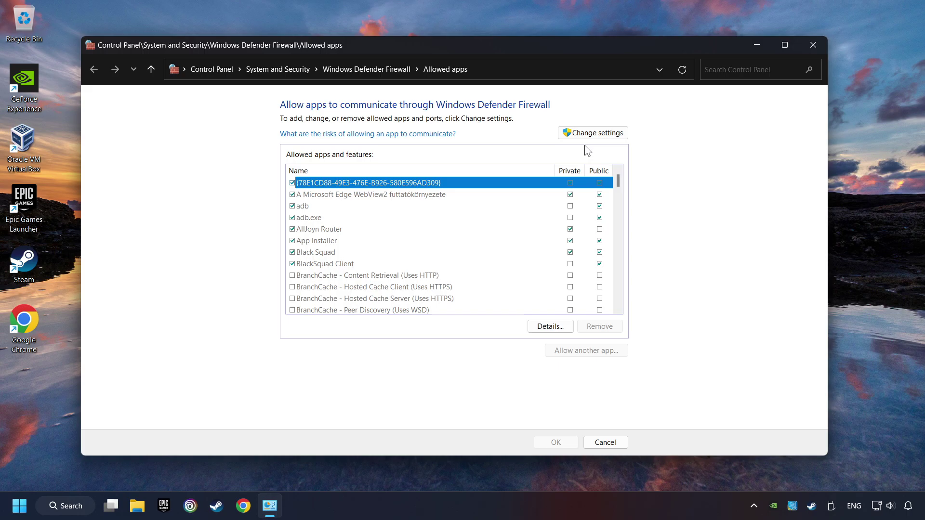
click(608, 134)
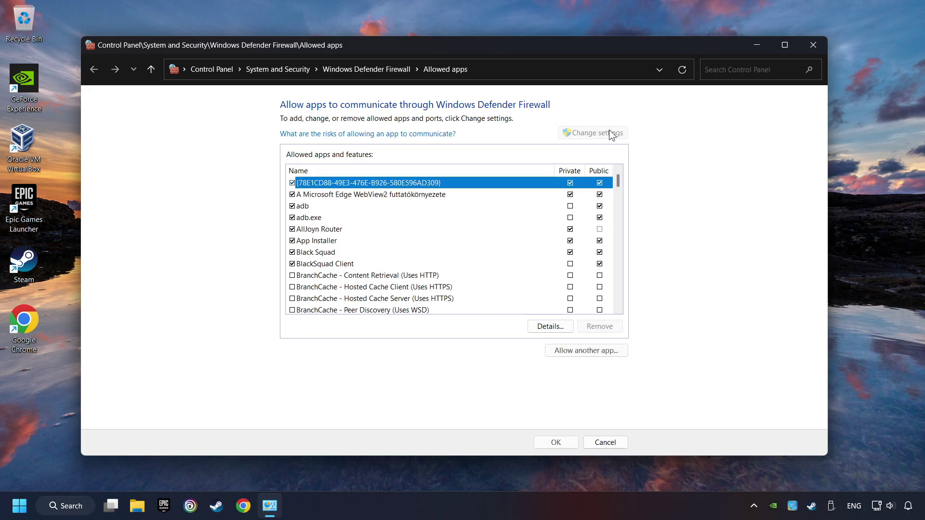
Step: Allow GAME.exe on both Private and Public networks and save the change
scroll(488, 234, down, 15)
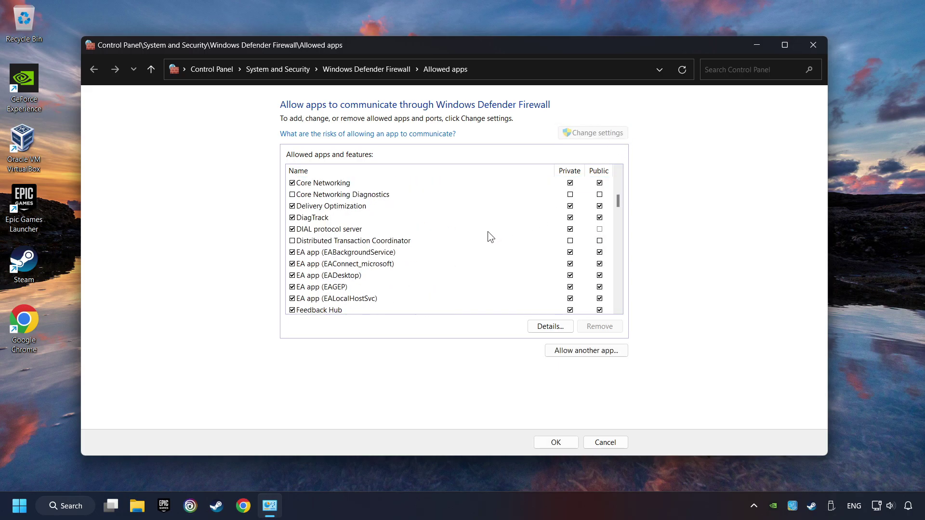
scroll(385, 231, up, 14)
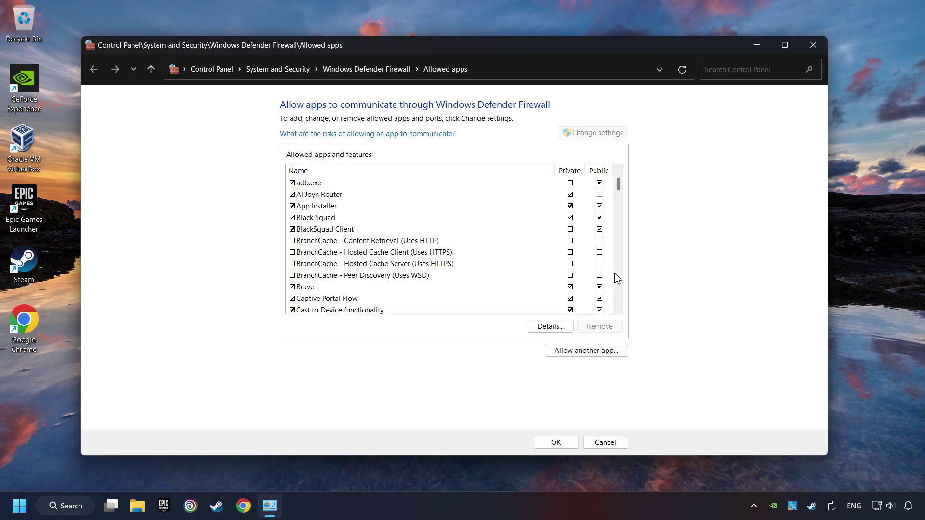
scroll(618, 187, down, 8)
click(609, 187)
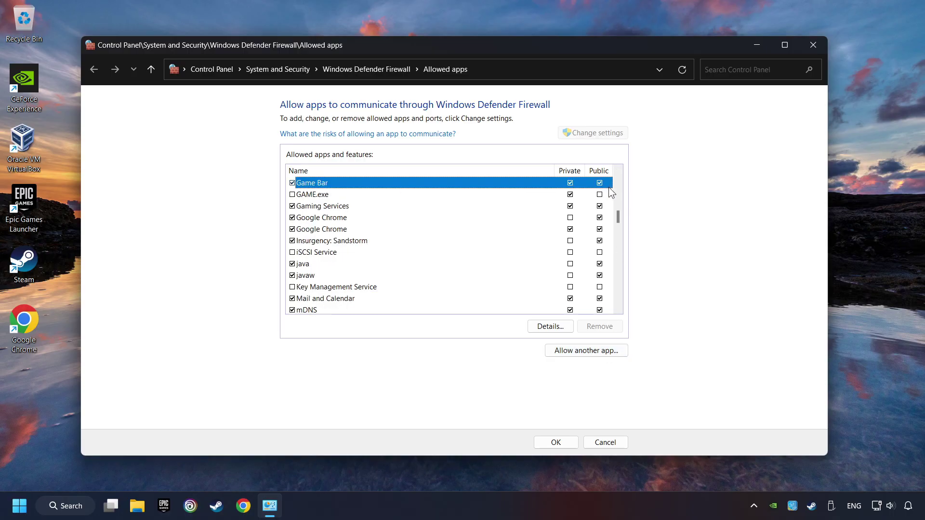
click(609, 194)
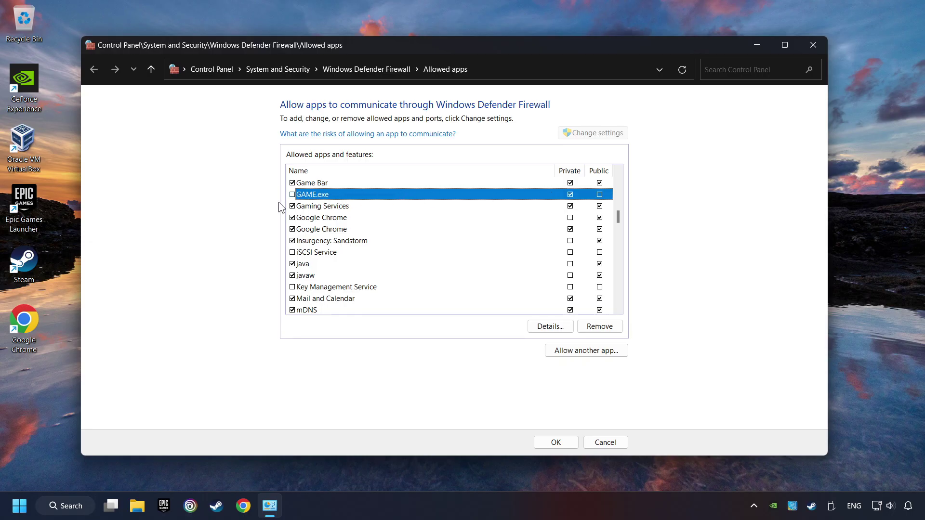
click(292, 195)
click(601, 195)
click(556, 443)
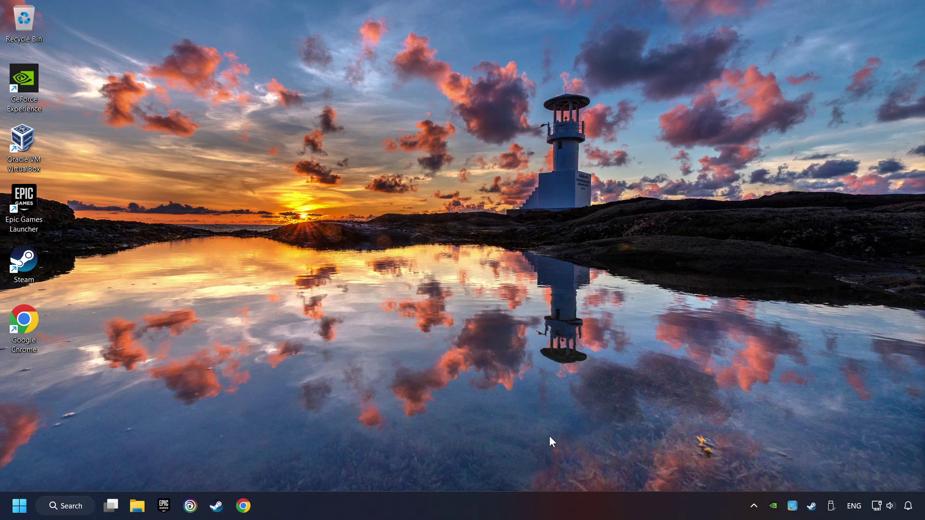
Step: Search 'cmd' and launch Command Prompt as administrator
click(86, 509)
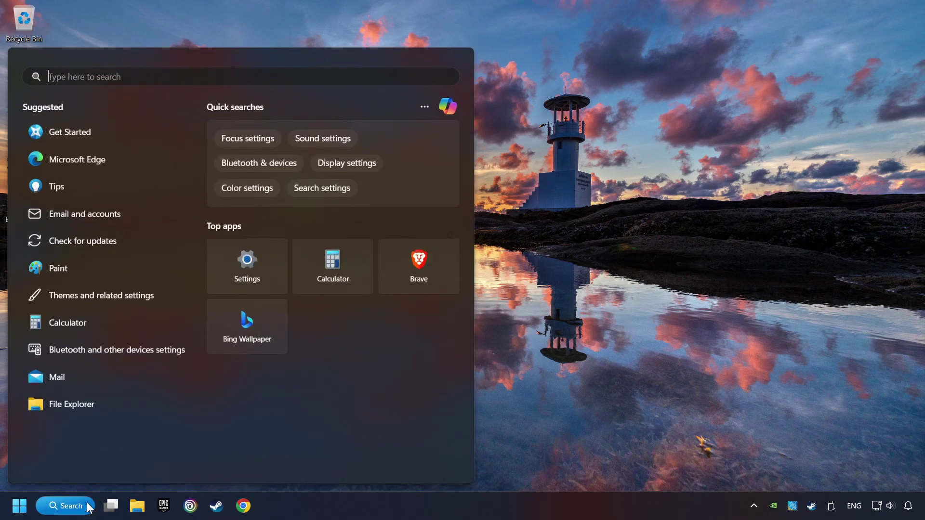
text(cmd)
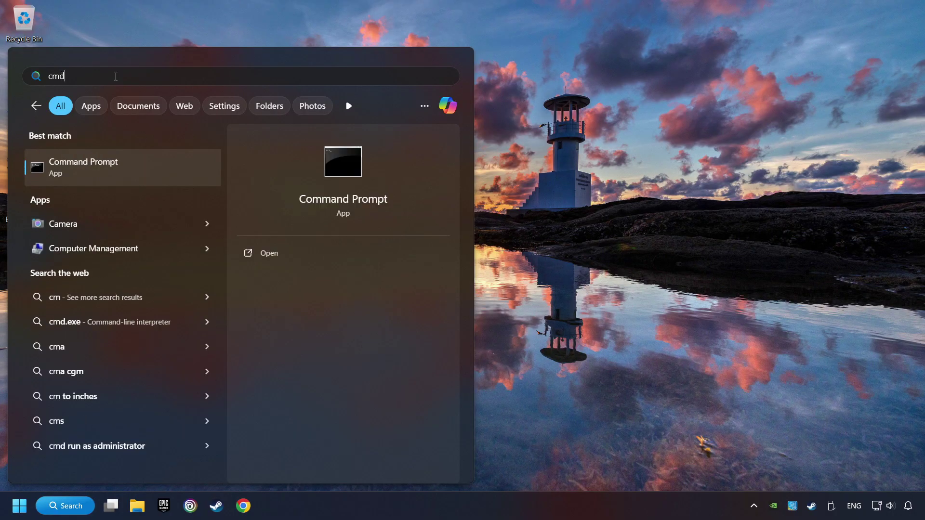
right_click(181, 167)
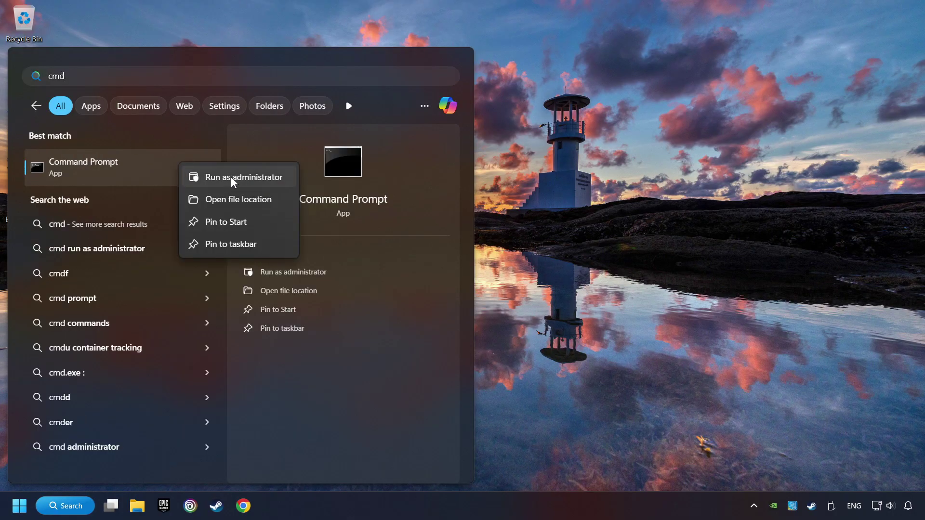
click(232, 179)
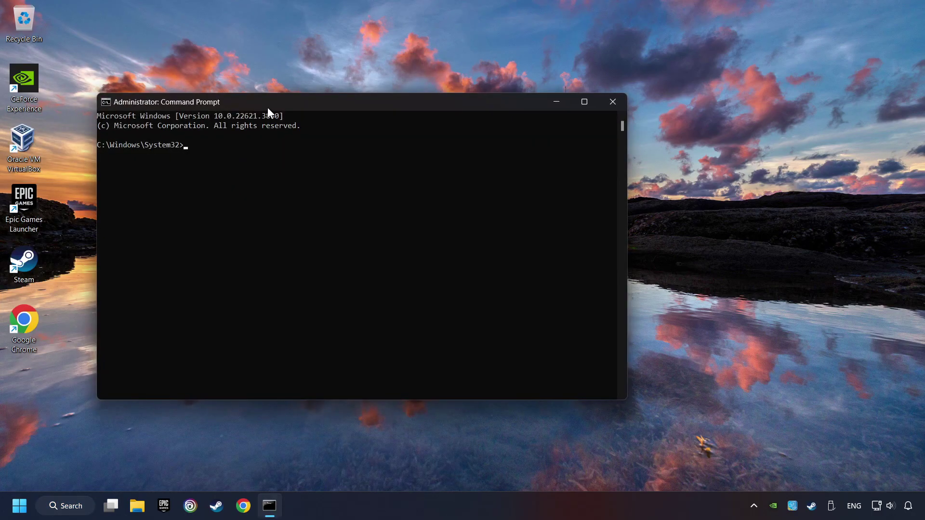
Step: Run sfc /scannow in the elevated Command Prompt, then bring up the Start power options
drag(268, 110, 373, 117)
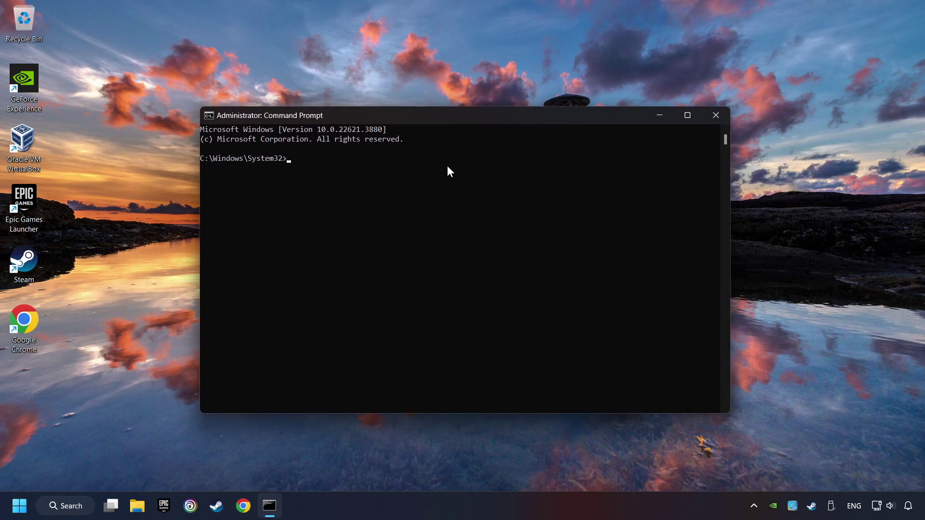
text(sfc /scannow)
key(Return)
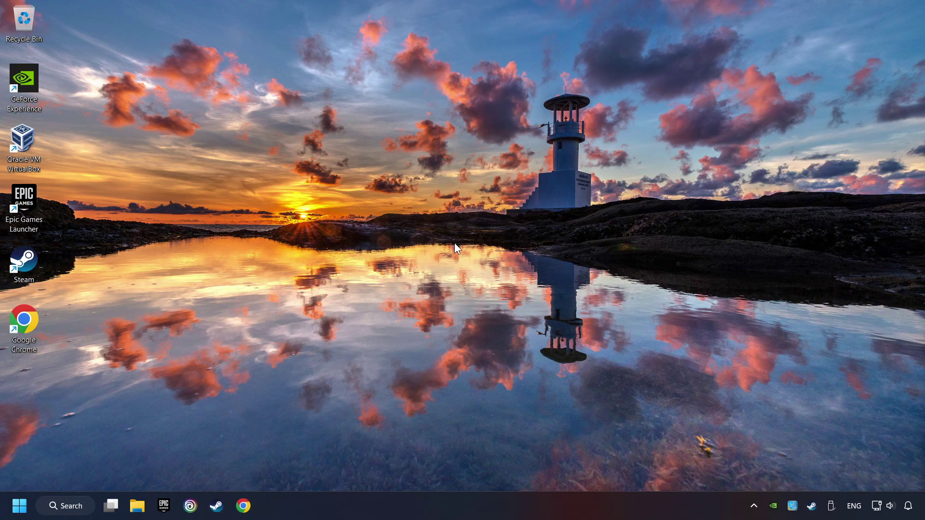
click(20, 506)
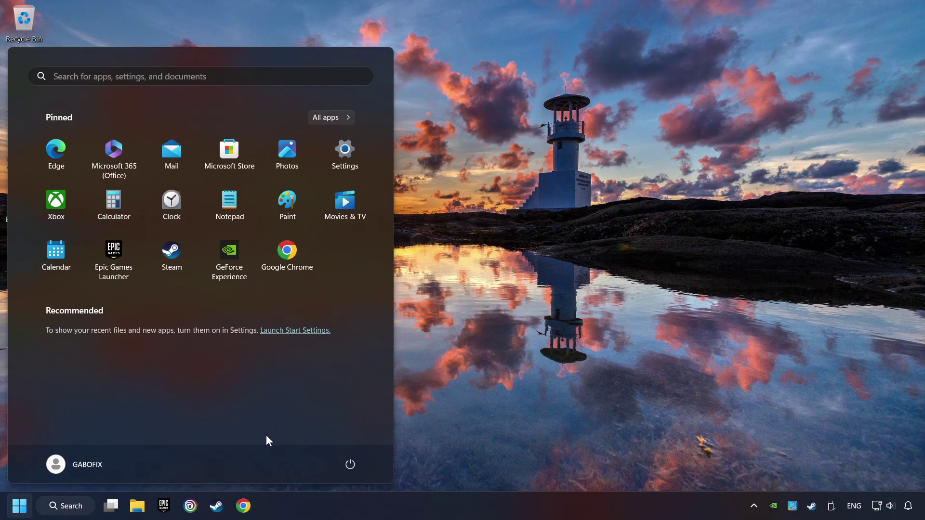